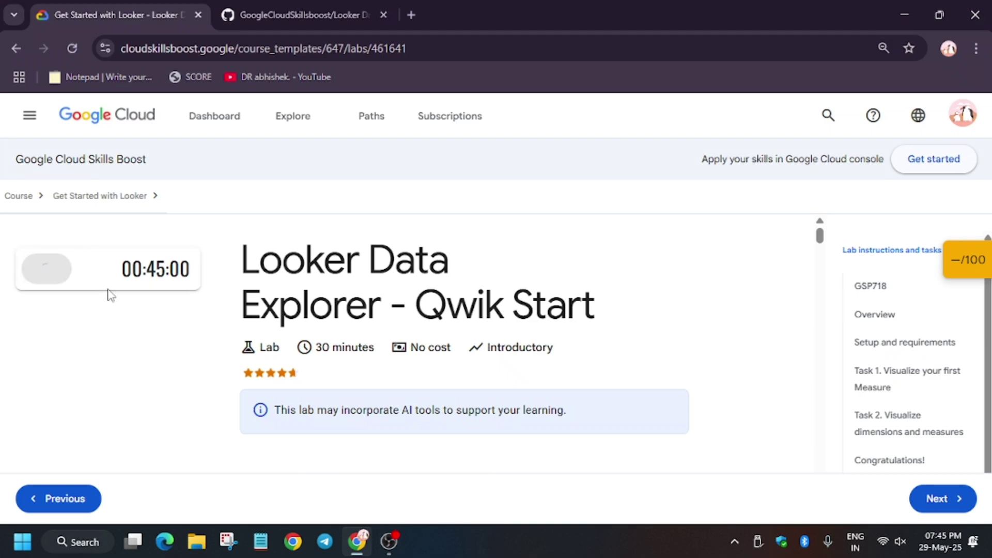
# Log into Looker in an incognito window using the lab's pasted username and password.
pyautogui.rightClick(54, 365)
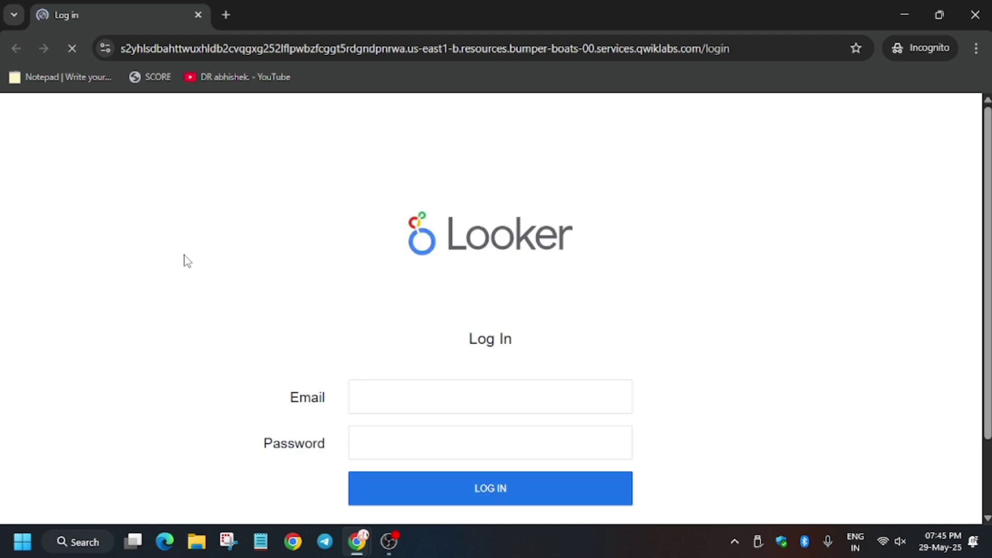
pyautogui.hotkey('alt', 'Tab')
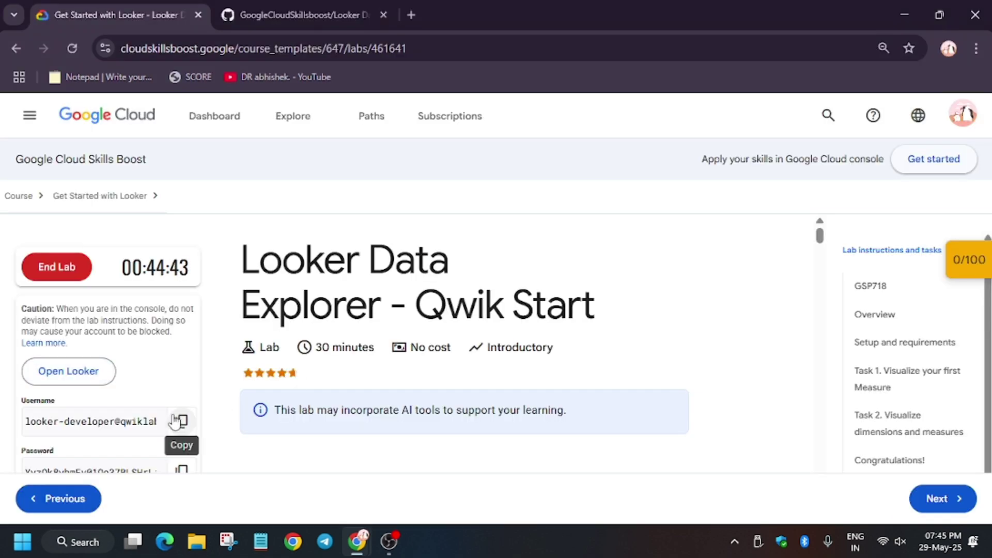
pyautogui.click(176, 420)
pyautogui.hotkey('alt', 'Tab')
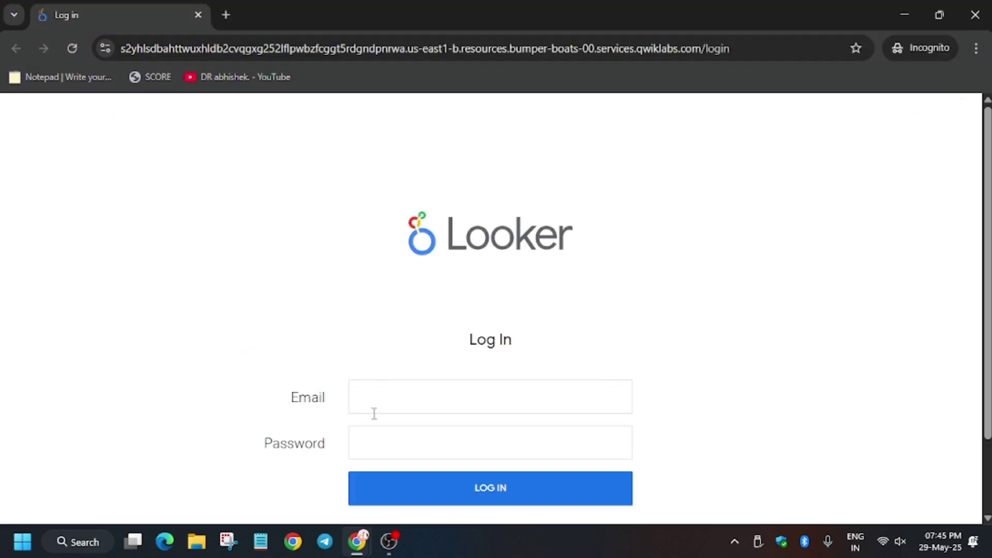
pyautogui.hotkey('ctrl', 'v')
pyautogui.hotkey('alt', 'Tab')
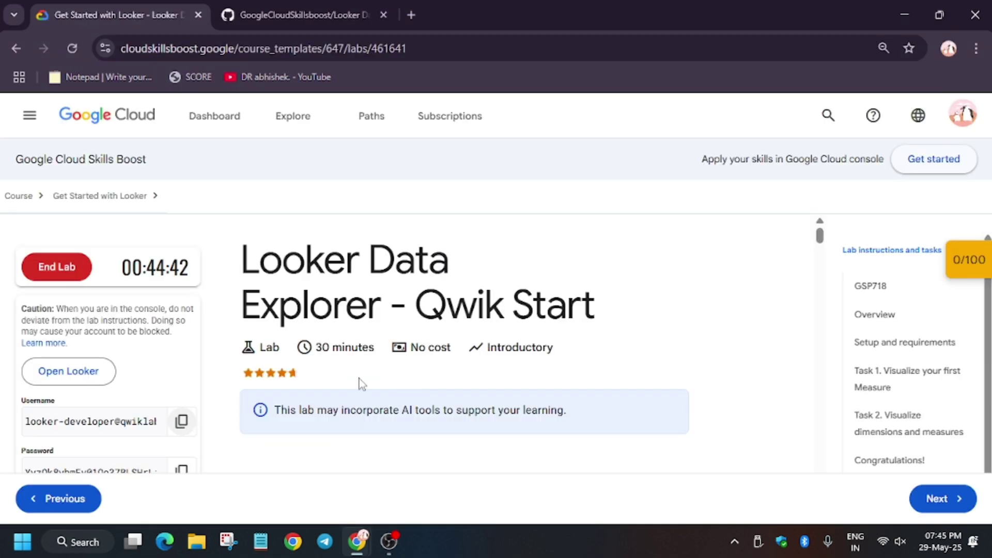
pyautogui.click(176, 467)
pyautogui.hotkey('alt', 'Tab')
pyautogui.click(380, 437)
pyautogui.hotkey('ctrl', 'v')
pyautogui.click(362, 486)
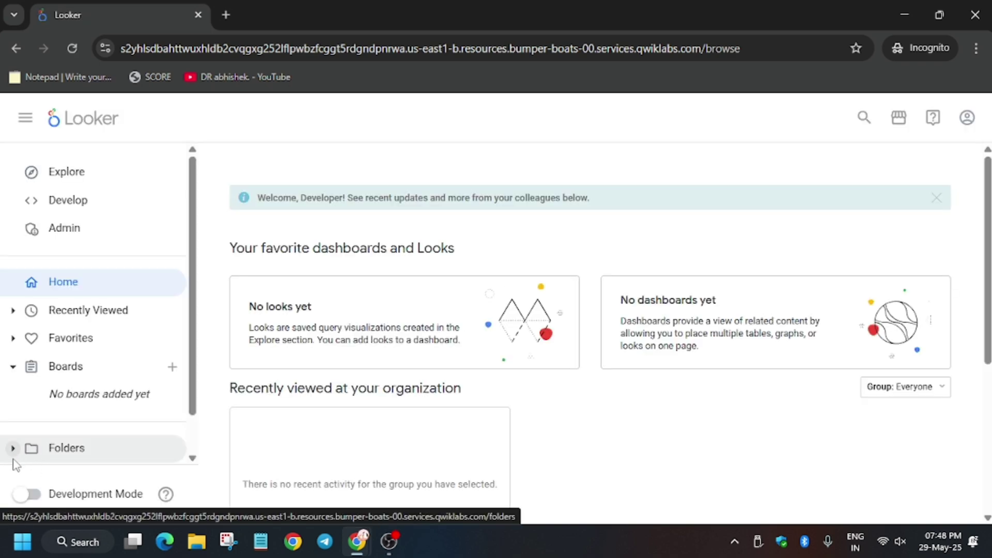
# Switch Development Mode on from the left navigation bar.
pyautogui.click(28, 501)
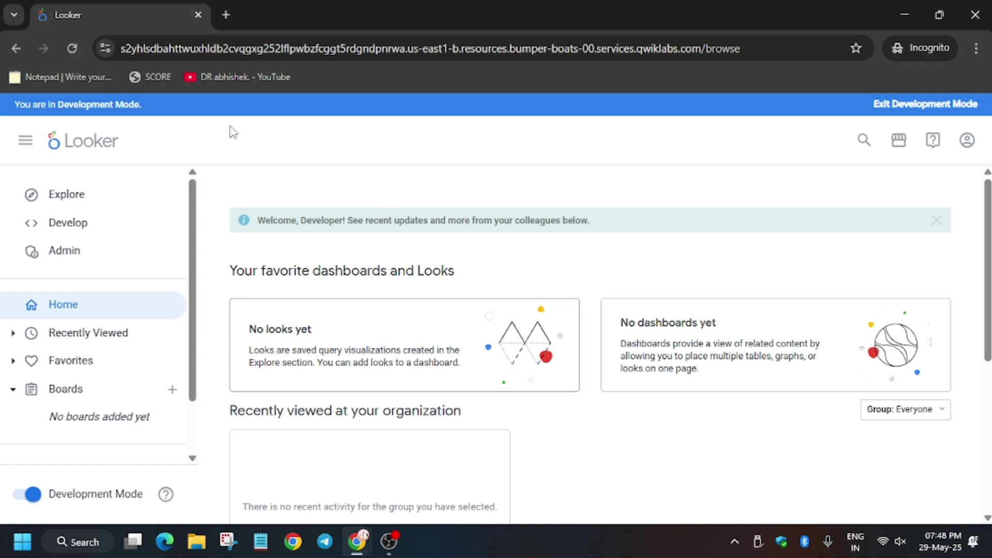
# Open faa.model under general > flights in the qwiklabs-flights project, alongside the GitHub solution.
pyautogui.click(101, 223)
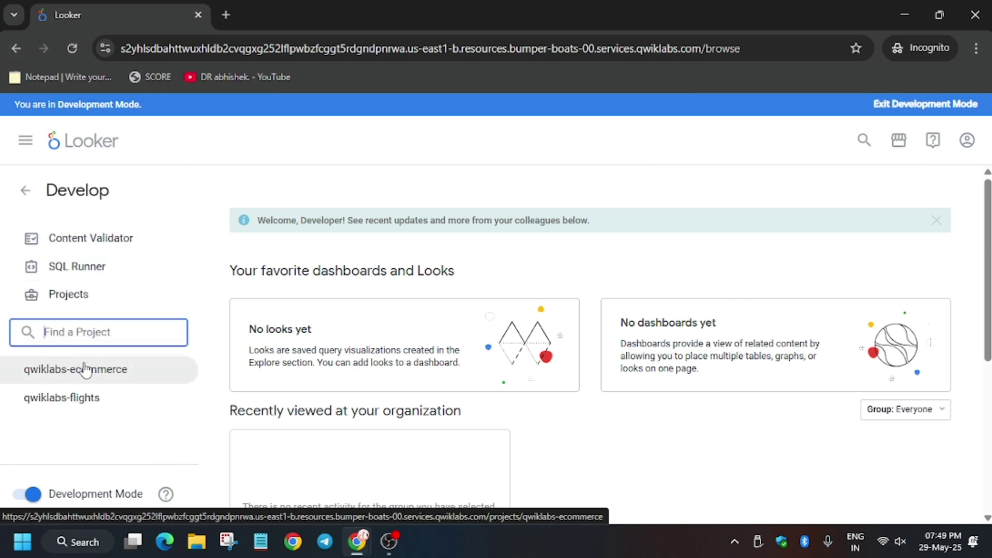
pyautogui.click(100, 409)
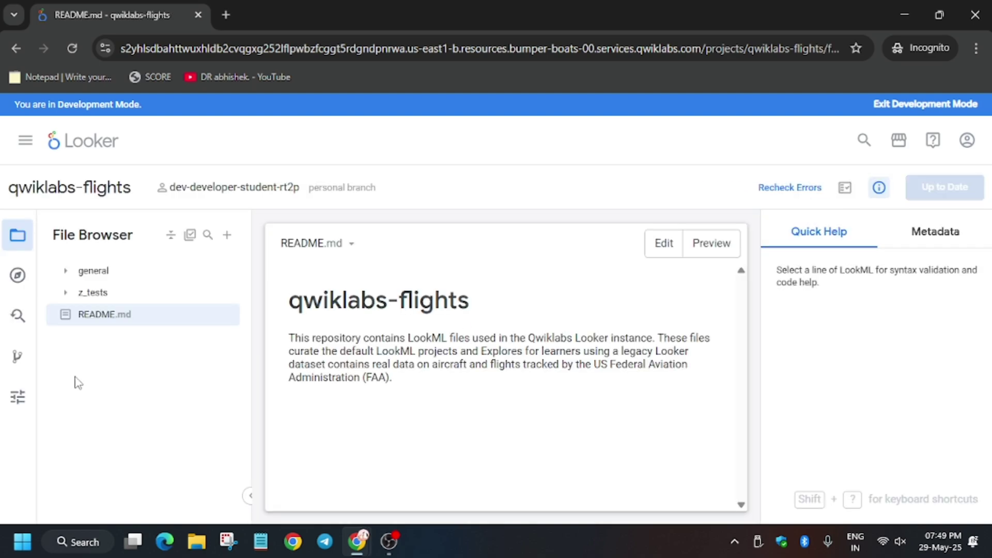
pyautogui.moveTo(93, 291)
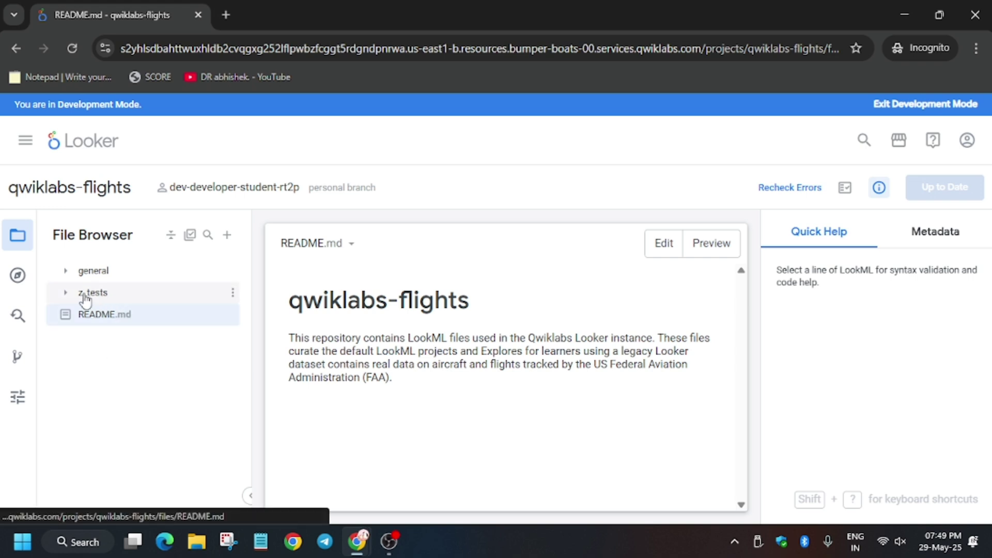
pyautogui.click(67, 272)
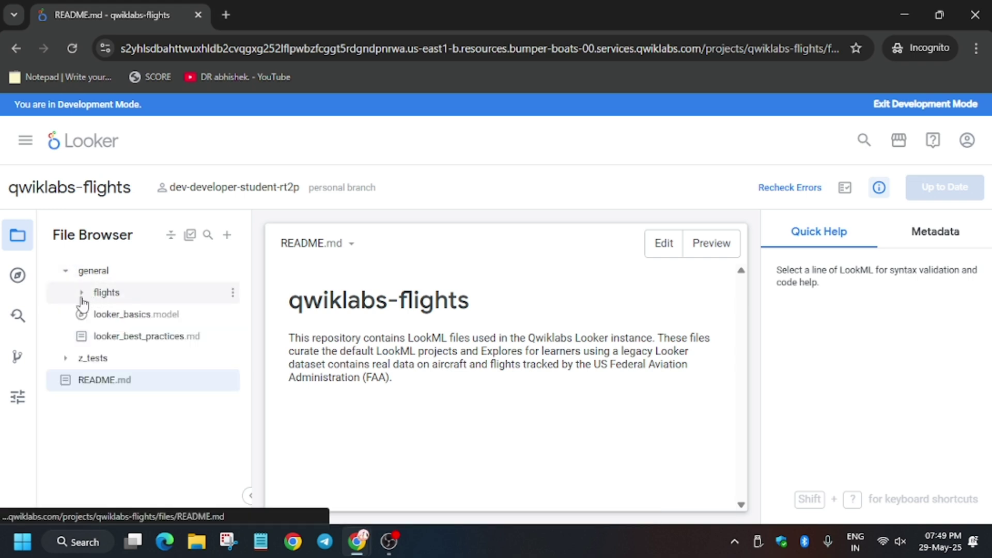
pyautogui.click(85, 300)
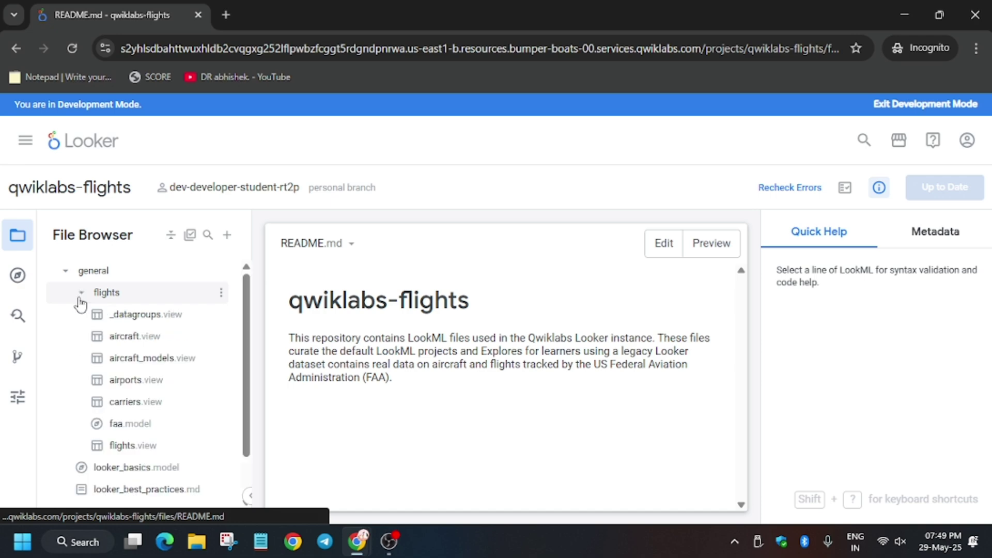
pyautogui.click(120, 426)
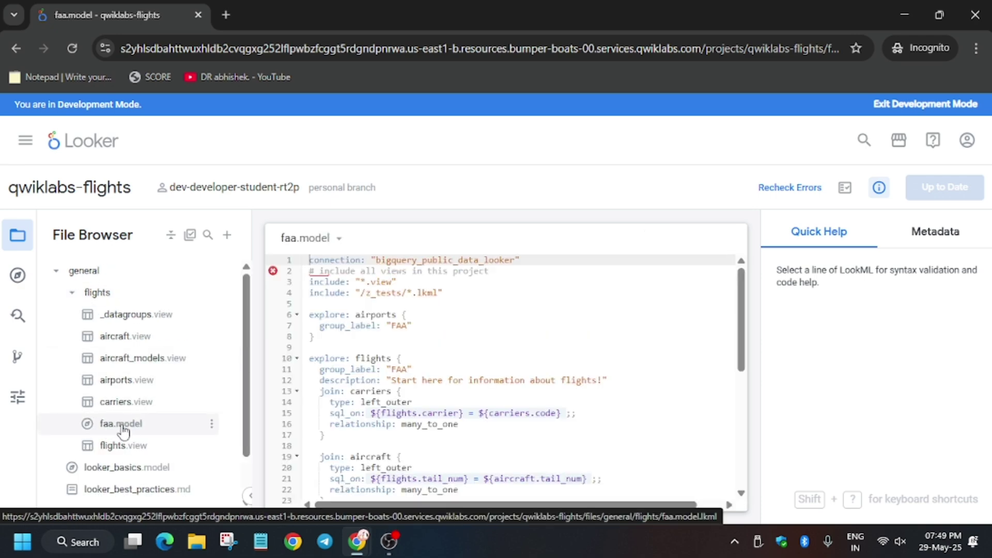
pyautogui.hotkey('alt', 'Tab')
# Paste the GitHub raw solution LookML after the last line of faa.model.
pyautogui.click(302, 15)
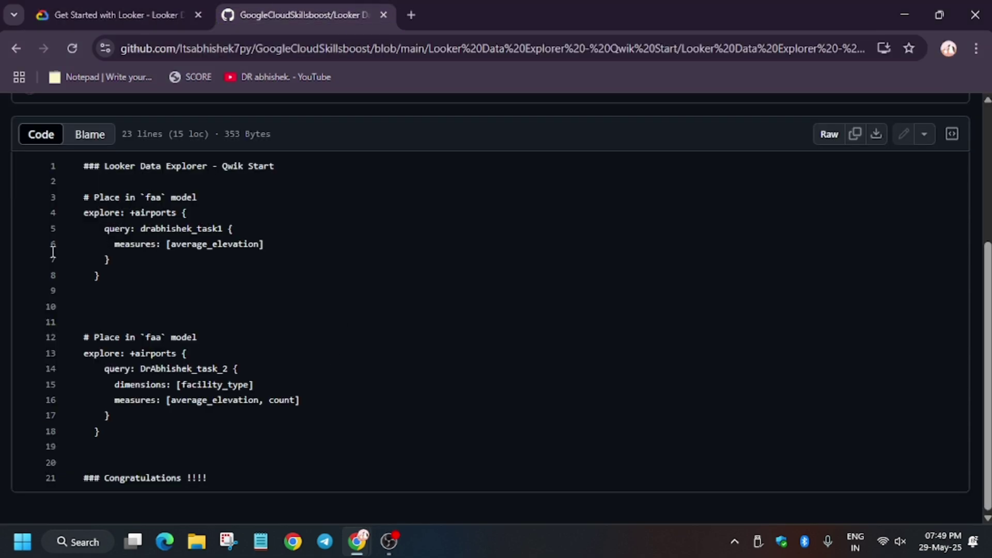
pyautogui.click(856, 134)
pyautogui.hotkey('alt', 'Tab')
pyautogui.scroll(-3, 538, 306)
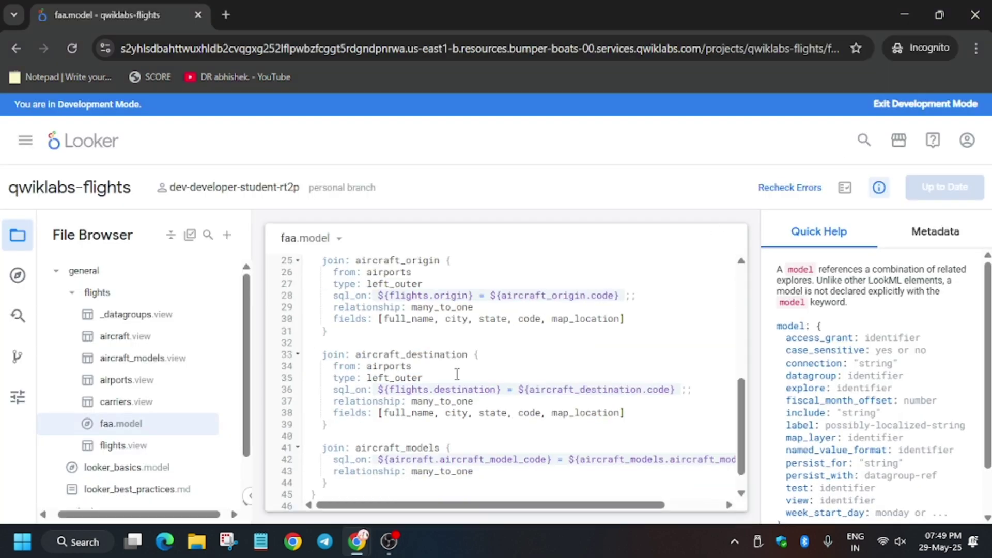
pyautogui.scroll(-2, 458, 376)
pyautogui.click(304, 496)
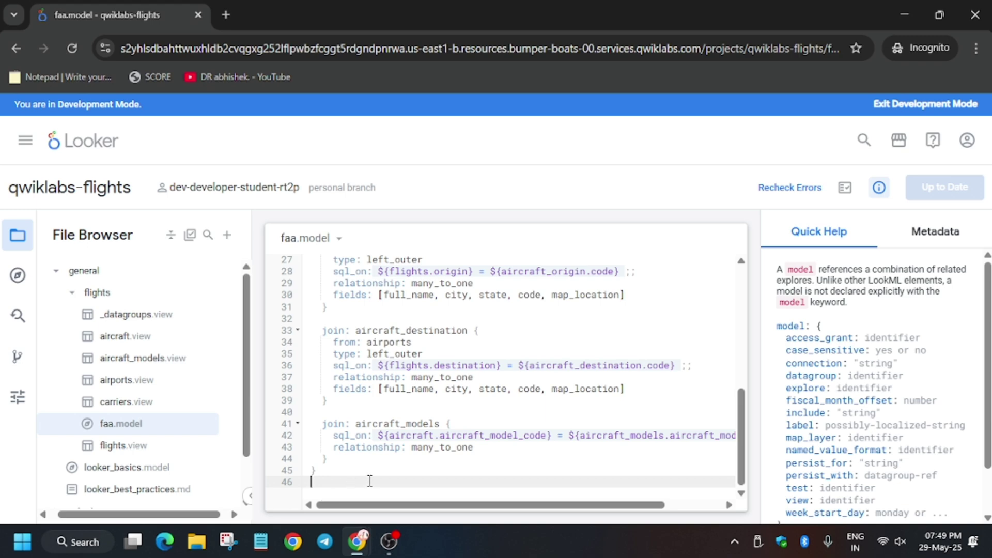
pyautogui.hotkey('ctrl', 'v')
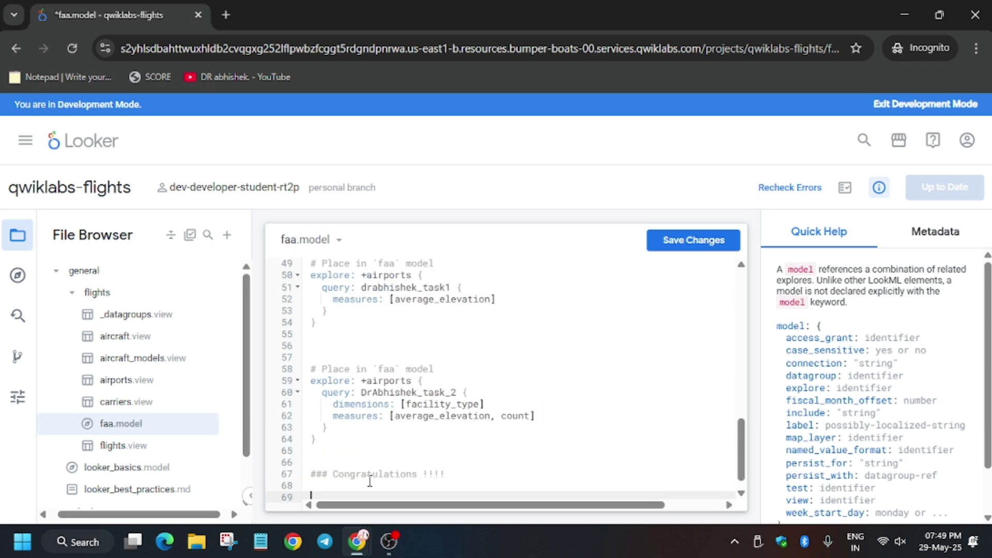
# Delete the pasted Congratulations comment and Qwik Start heading lines.
pyautogui.moveTo(479, 473); pyautogui.dragTo(305, 460)
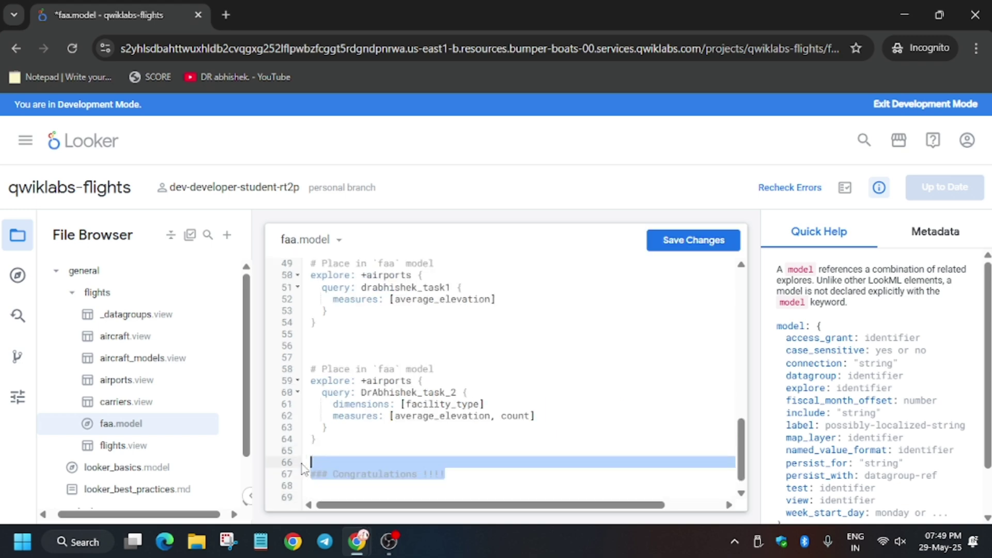
pyautogui.press('BackSpace')
pyautogui.scroll(1, 425, 452)
pyautogui.scroll(2, 425, 451)
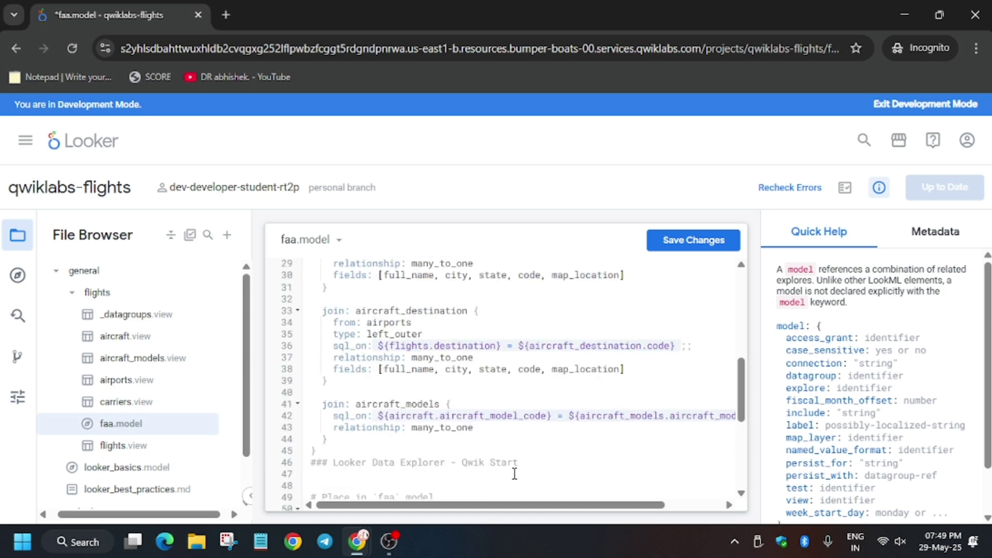
pyautogui.moveTo(518, 463); pyautogui.dragTo(282, 457)
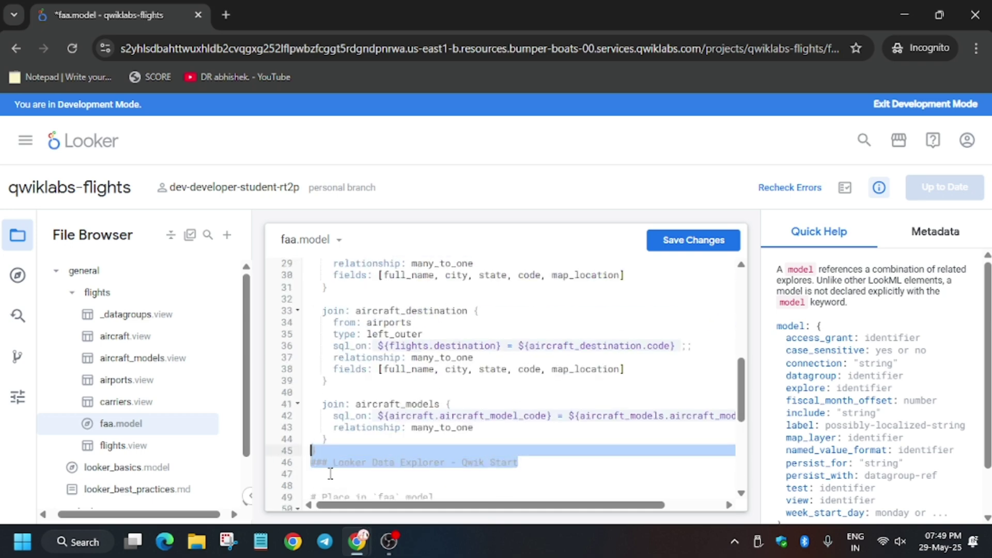
pyautogui.click(358, 474)
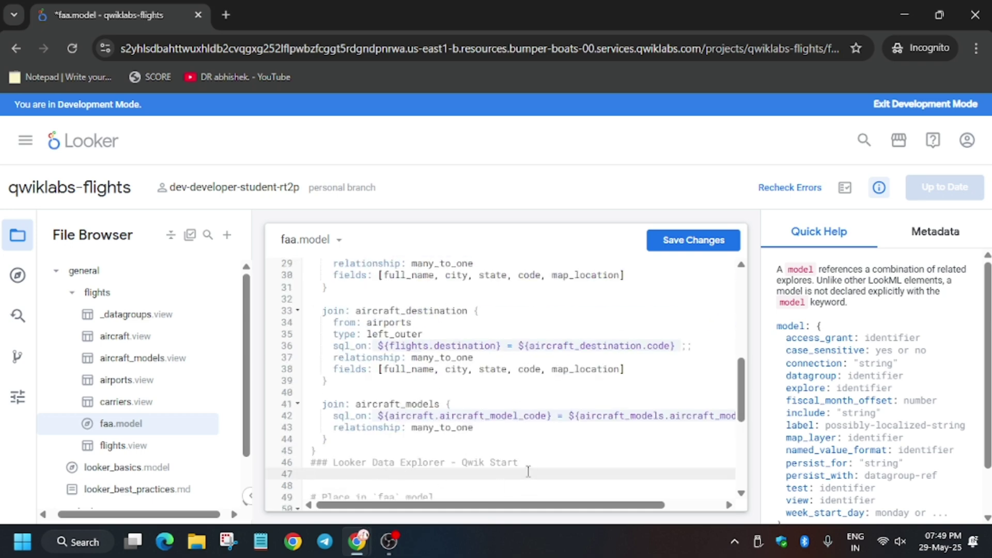
pyautogui.moveTo(527, 462); pyautogui.dragTo(308, 464)
pyautogui.press('BackSpace')
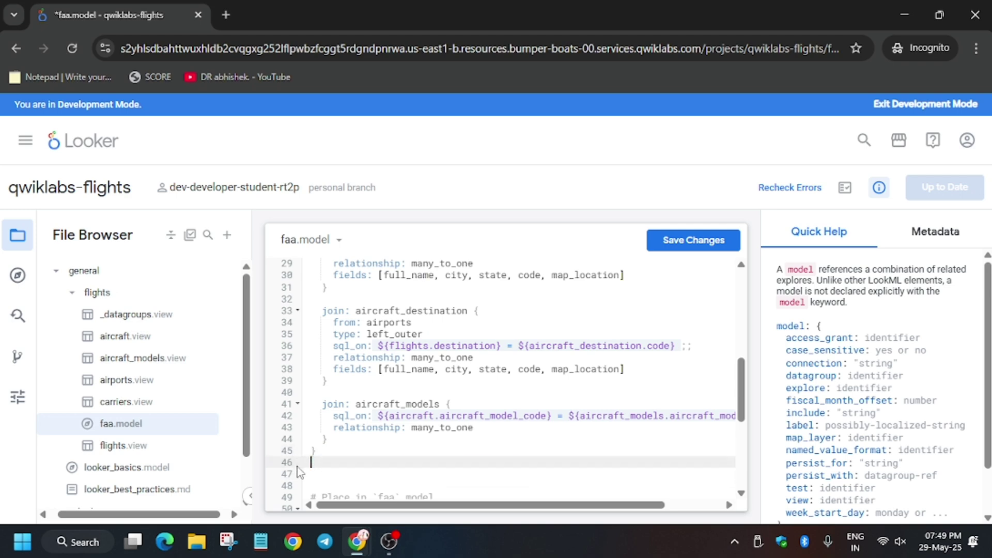
# Save and validate faa.model, commit it with a message, and deploy to production.
pyautogui.click(708, 241)
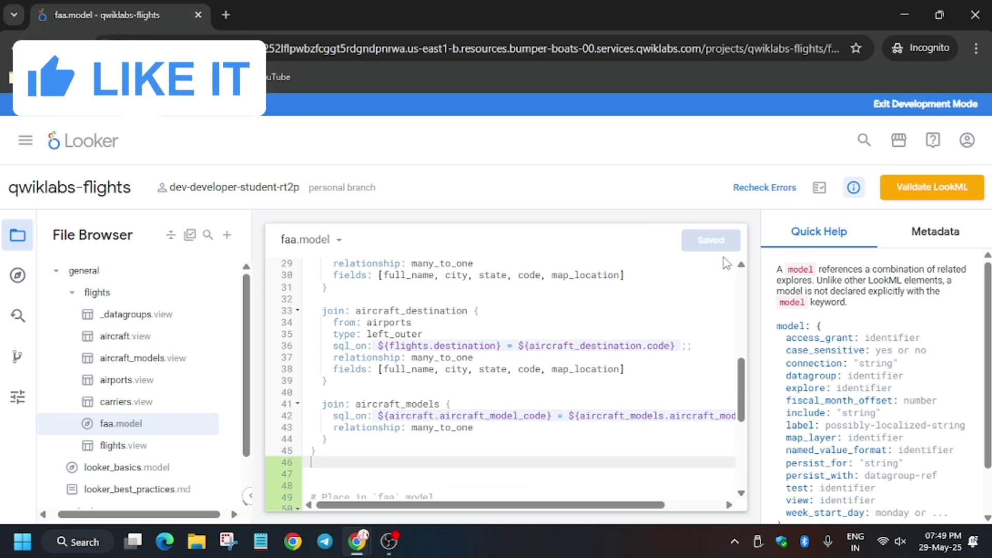
pyautogui.click(901, 198)
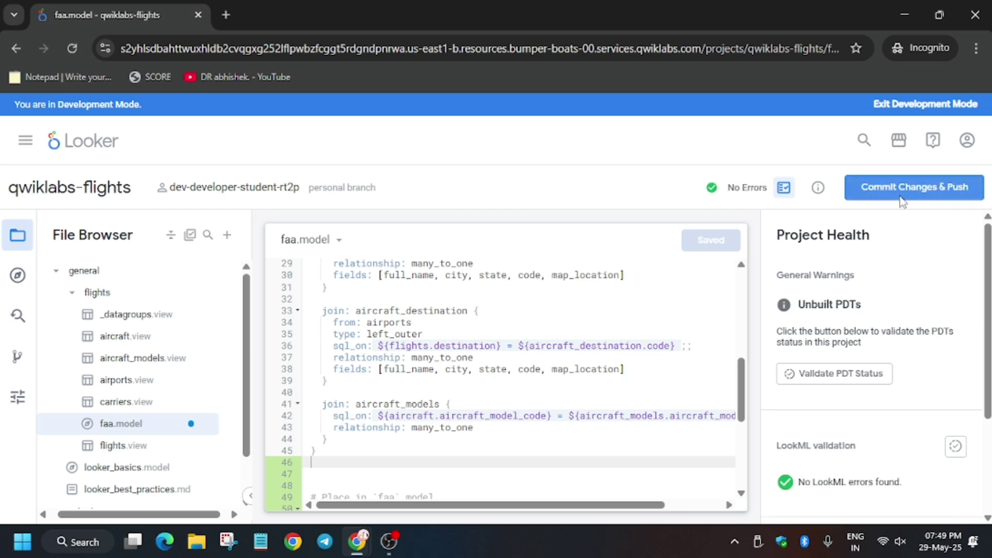
pyautogui.click(900, 198)
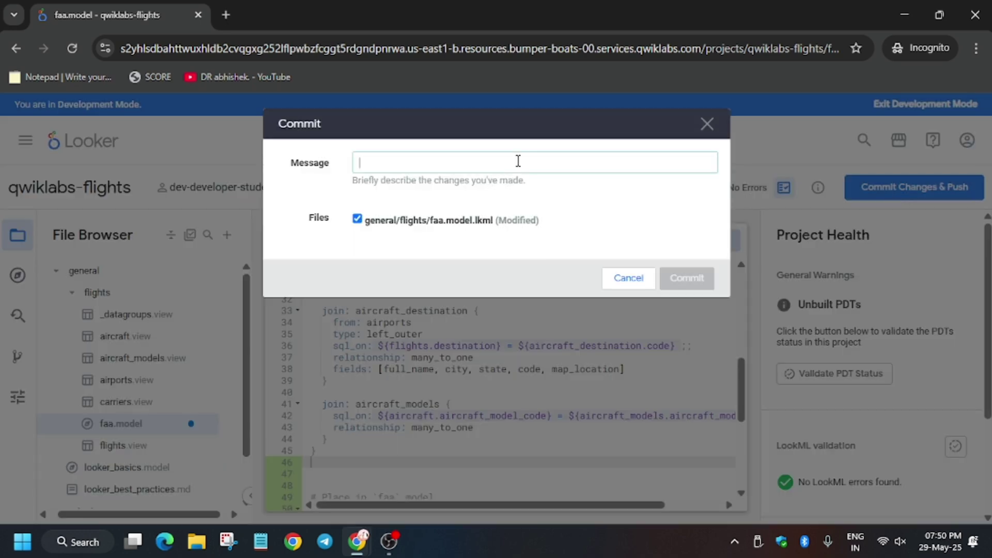
pyautogui.write('I')
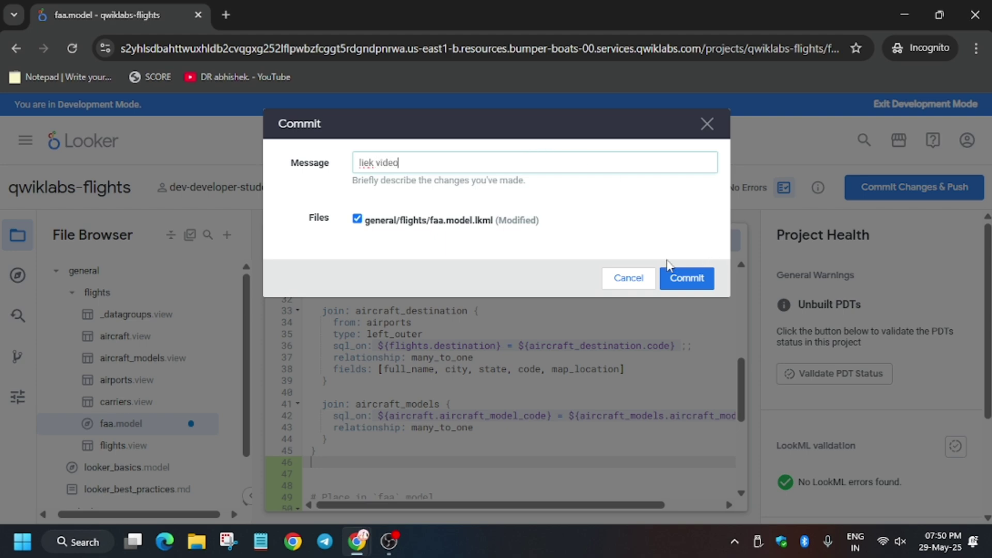
pyautogui.click(680, 280)
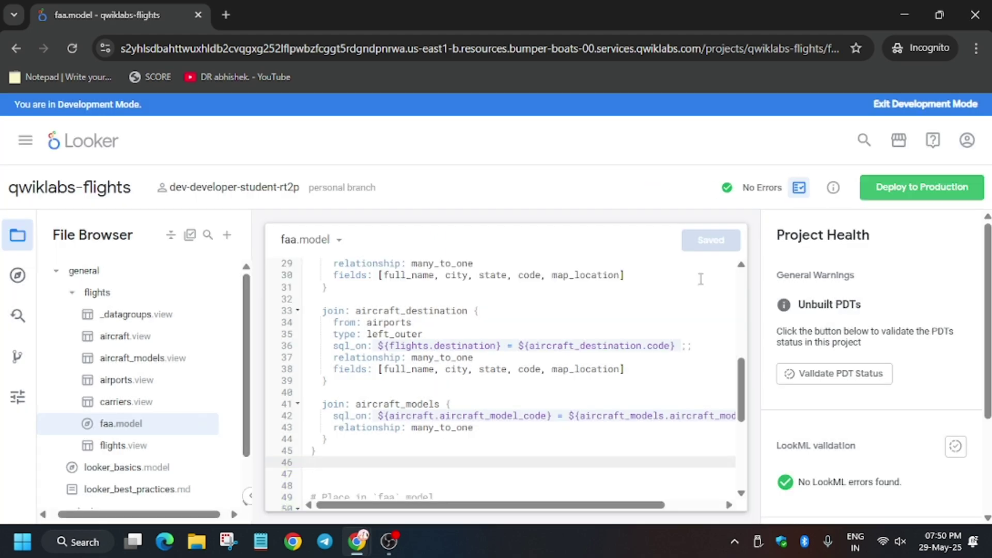
pyautogui.click(964, 194)
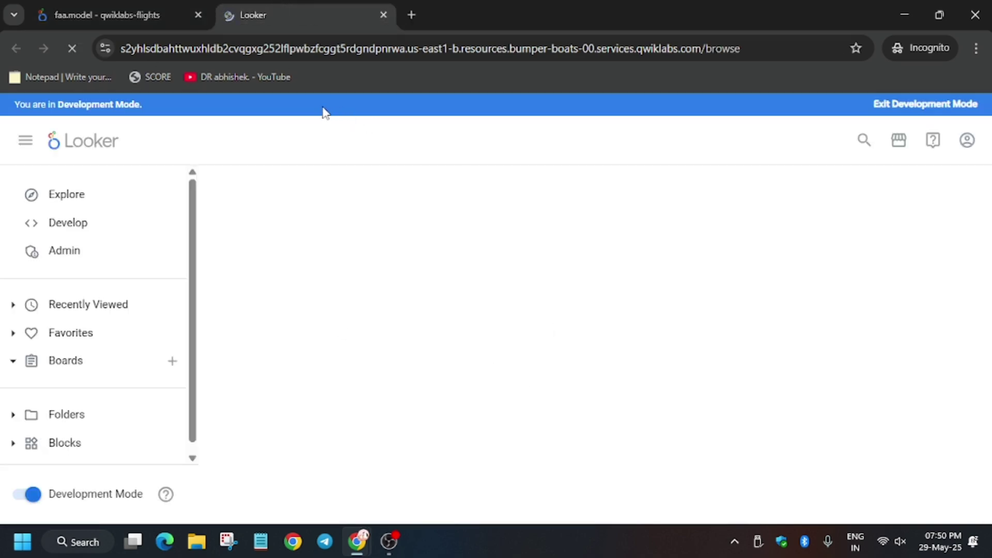
# Open a new Looker home tab and go to the FAA model's Airports explore.
pyautogui.click(116, 15)
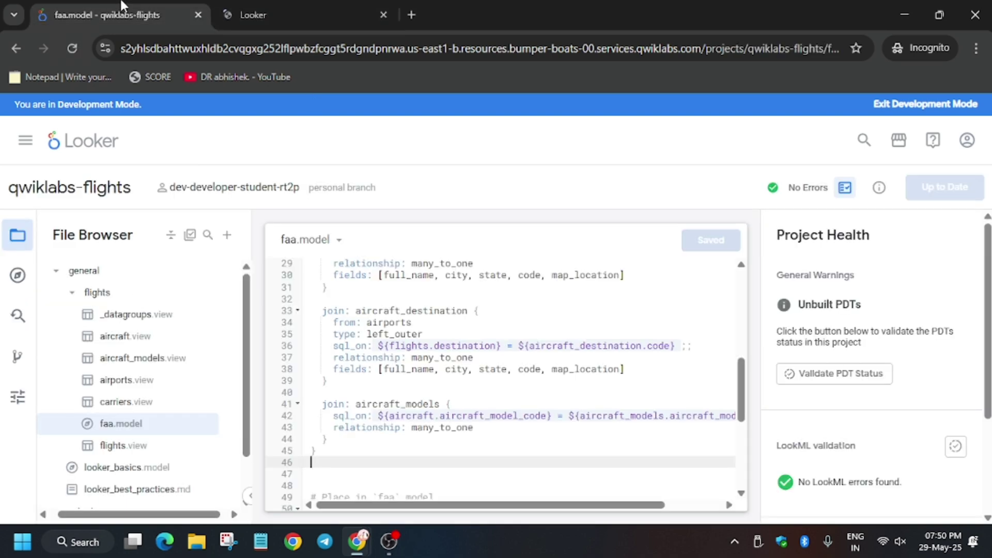
pyautogui.middleClick(107, 144)
pyautogui.click(267, 15)
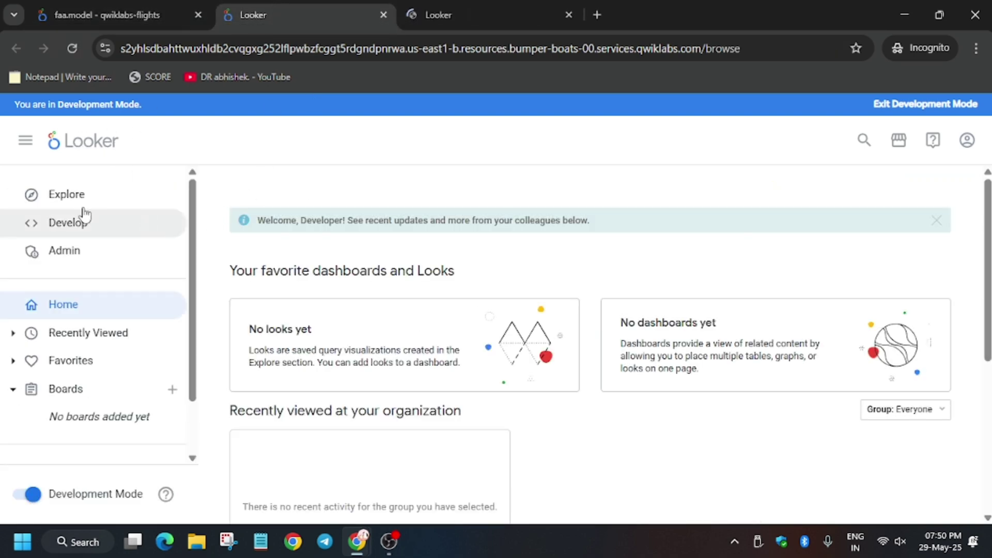
pyautogui.click(75, 195)
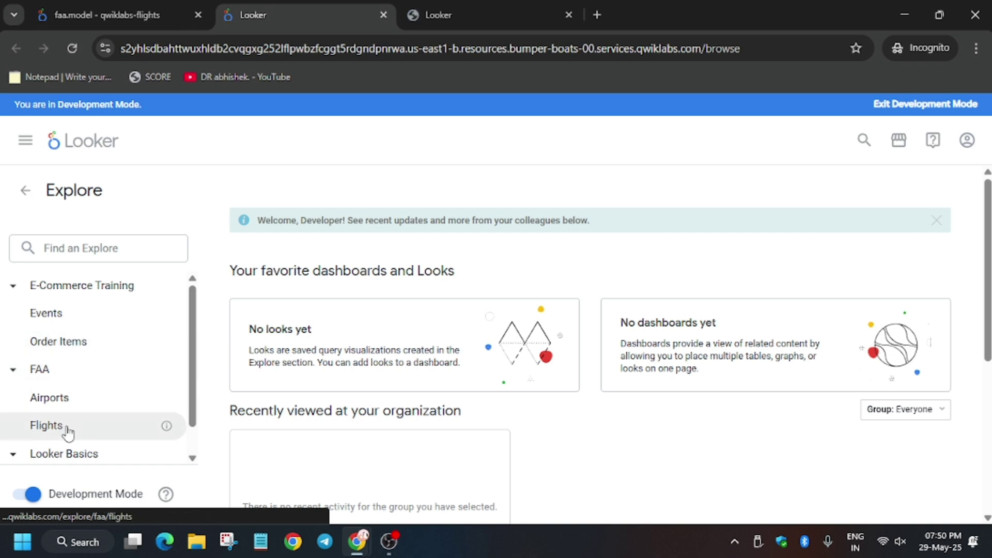
pyautogui.click(62, 396)
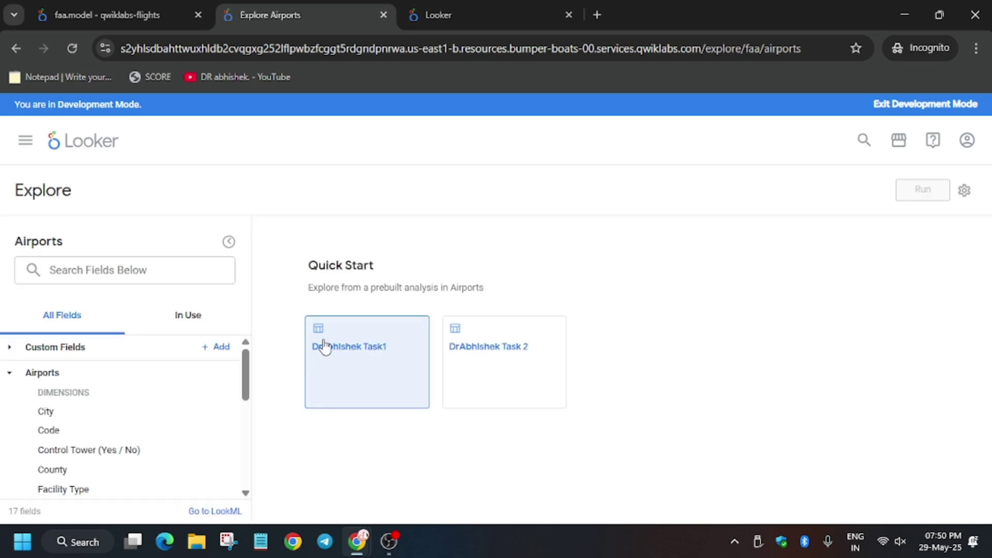
# Run the DrAbhishek Task1 quick-start query for average airport elevation.
pyautogui.click(362, 380)
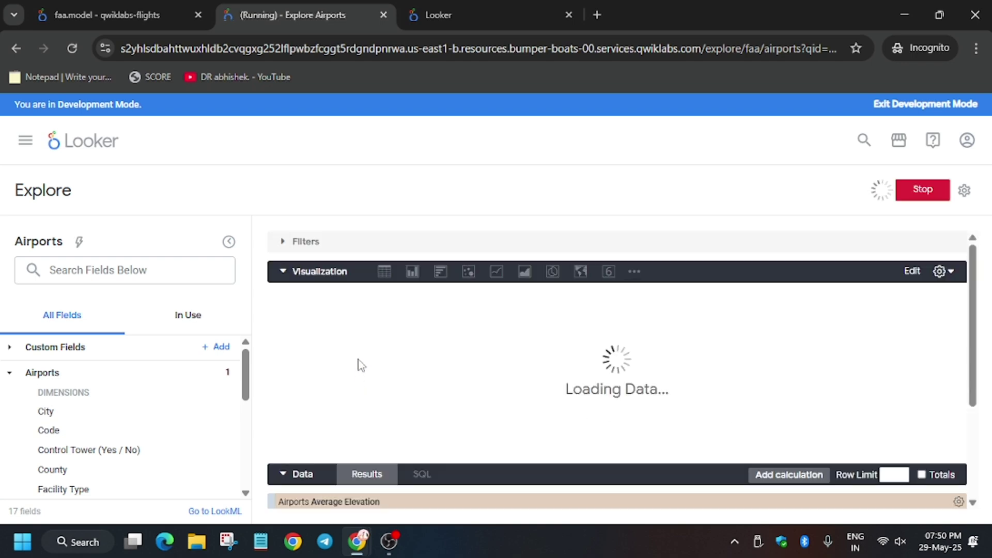
# Find Task 1's saving steps in the lab instructions and select 'Average elevation'.
pyautogui.hotkey('alt', 'Tab')
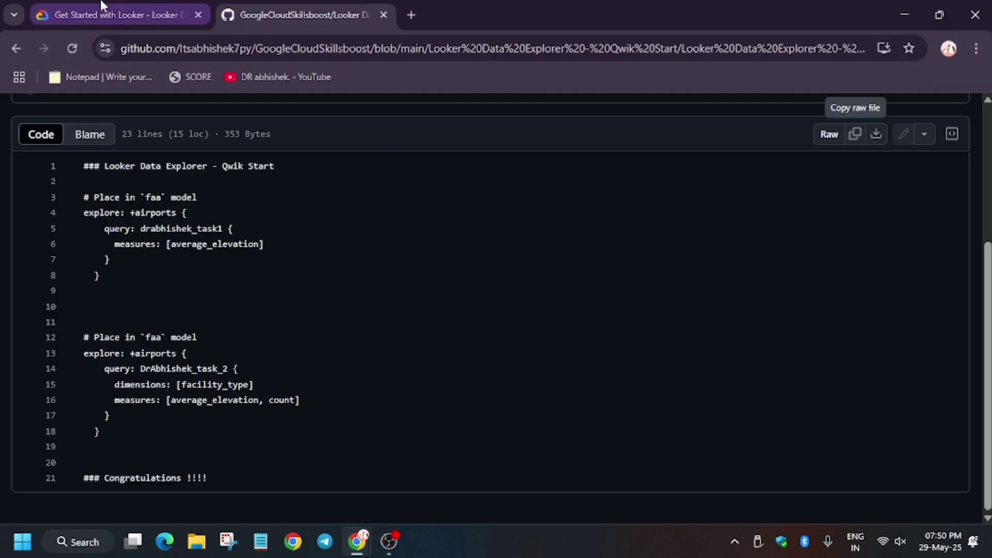
pyautogui.click(101, 8)
pyautogui.click(886, 375)
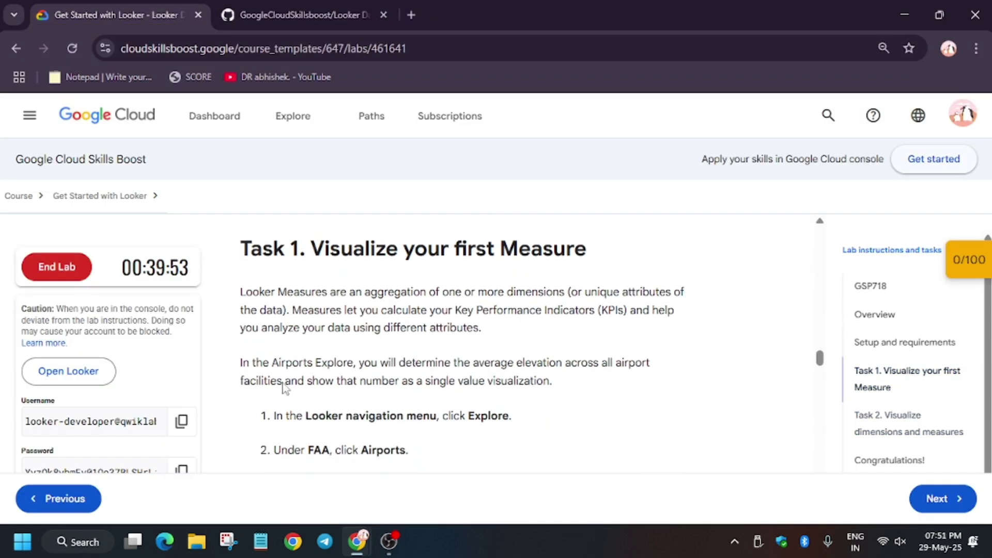
pyautogui.scroll(-3, 285, 386)
pyautogui.scroll(-3, 291, 403)
pyautogui.scroll(-3, 292, 405)
pyautogui.scroll(-1, 294, 407)
pyautogui.scroll(1, 343, 409)
pyautogui.scroll(2, 401, 401)
pyautogui.scroll(2, 419, 401)
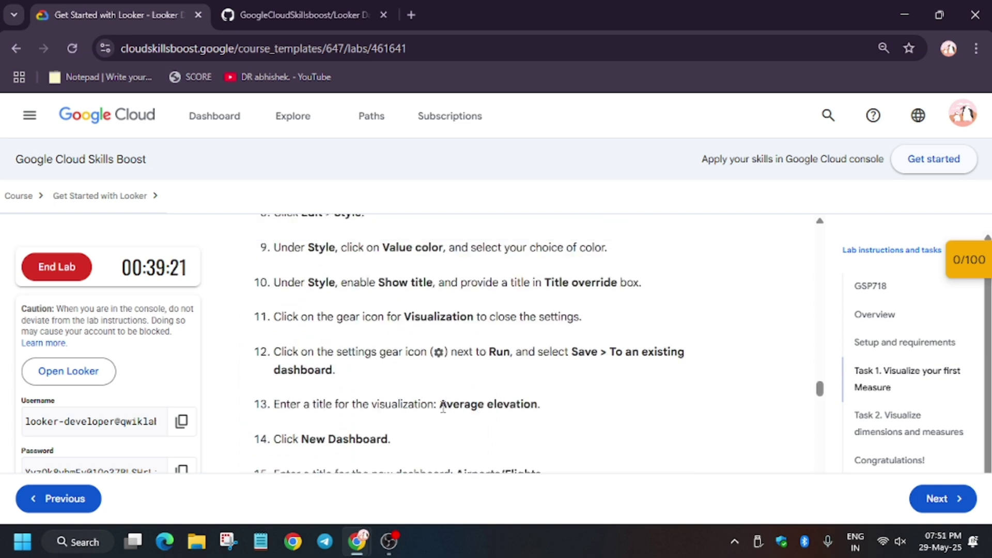
pyautogui.moveTo(444, 406); pyautogui.dragTo(539, 410)
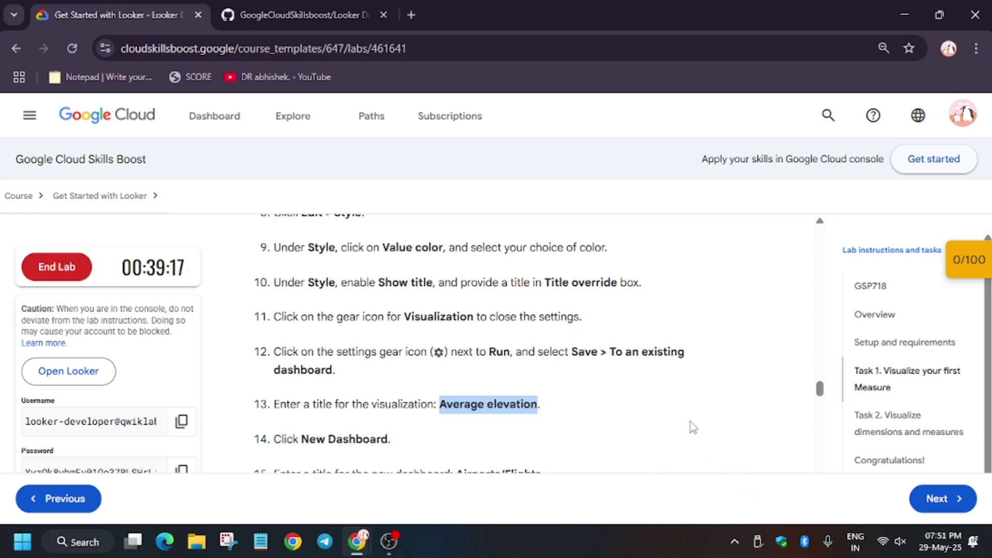
# Begin saving the explore result to an existing dashboard as the Average elevation tile.
pyautogui.hotkey('alt', 'Tab')
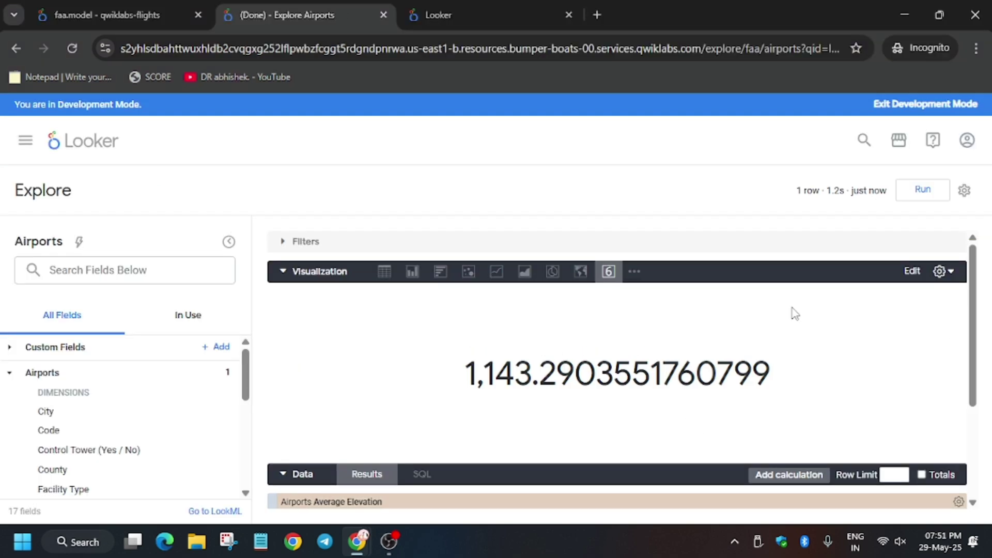
pyautogui.click(962, 189)
pyautogui.moveTo(808, 230)
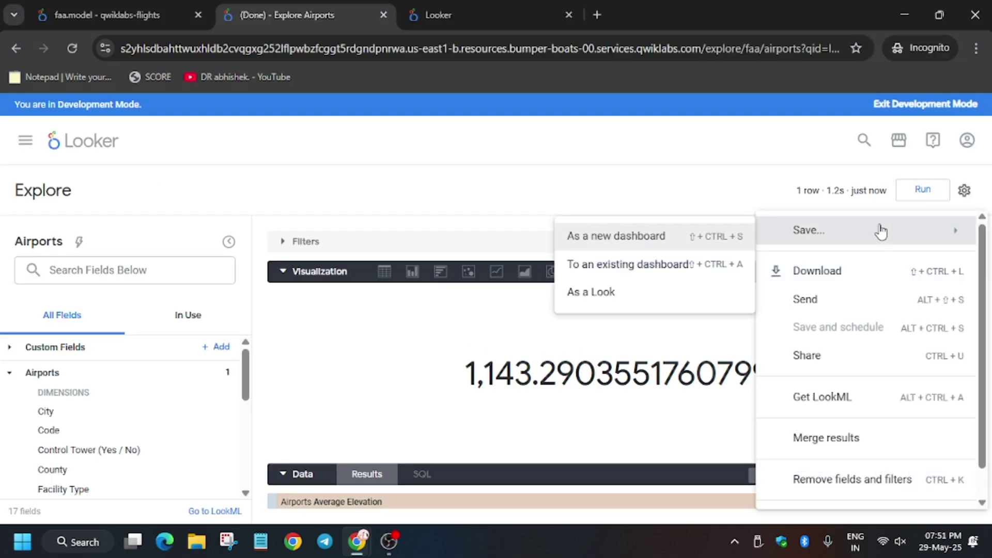
pyautogui.click(692, 267)
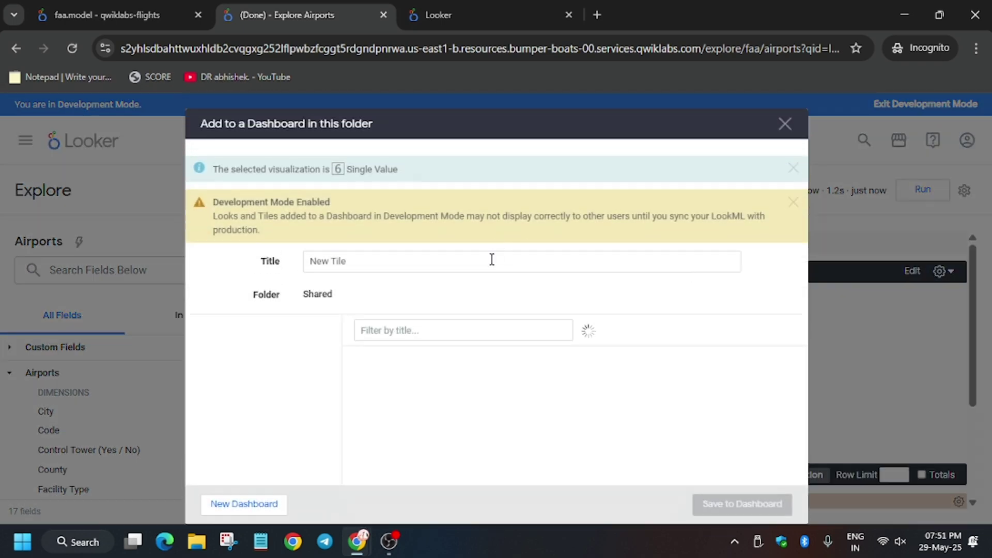
pyautogui.write('Average elevation')
# Create a new dashboard named 'Airports/Flights' and save the tile onto it.
pyautogui.hotkey('alt', 'Tab')
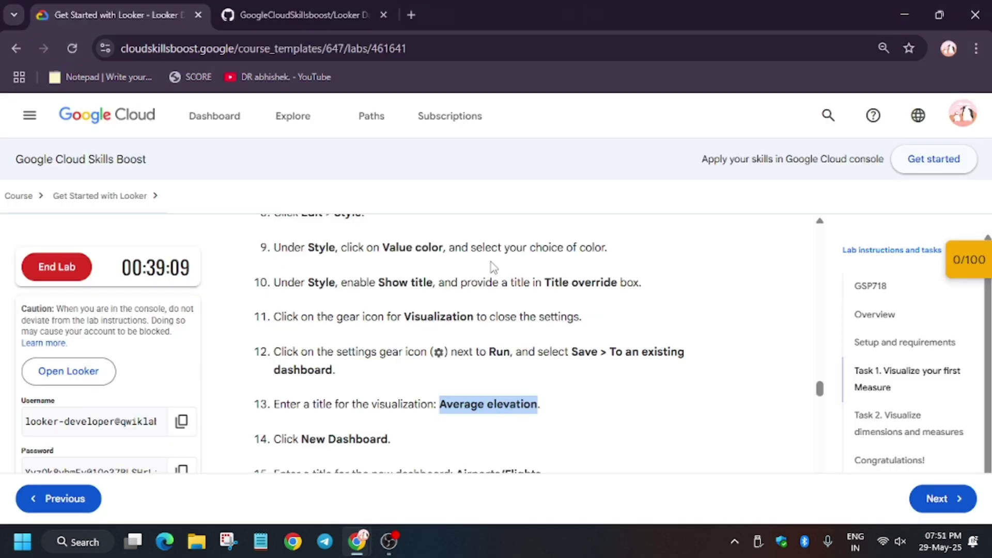
pyautogui.scroll(-2, 411, 364)
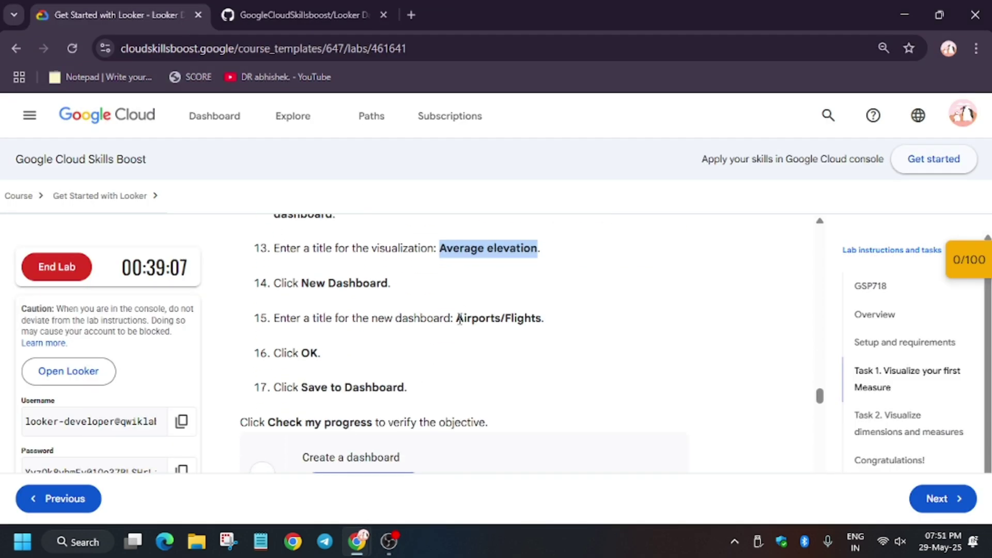
pyautogui.moveTo(456, 318); pyautogui.dragTo(547, 319)
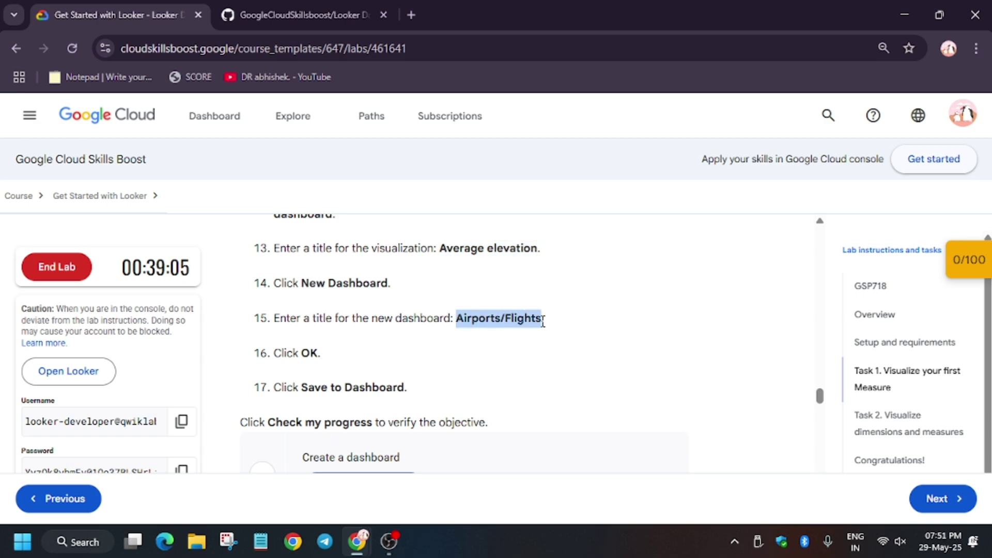
pyautogui.hotkey('alt', 'Tab')
pyautogui.click(267, 504)
pyautogui.write('Airports/Flights')
pyautogui.click(569, 223)
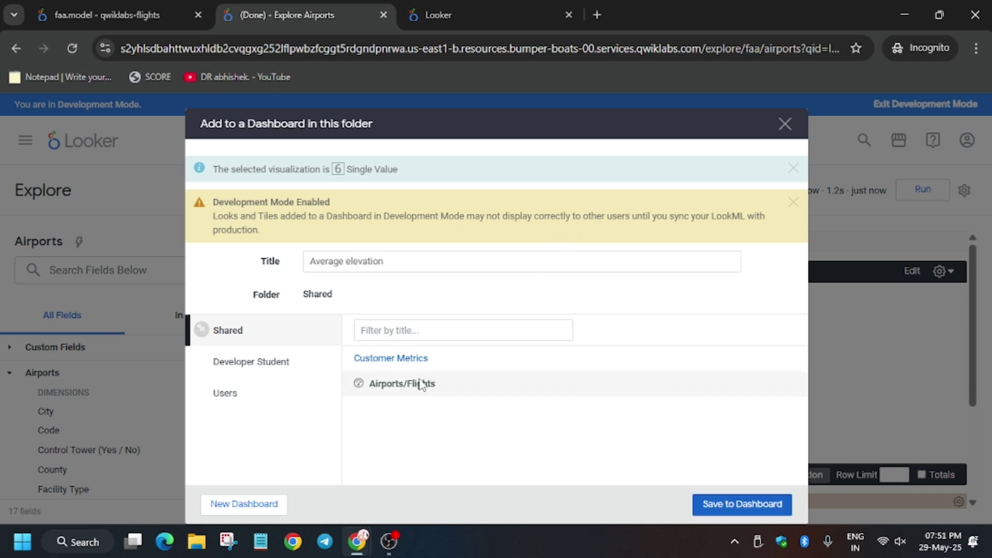
pyautogui.click(746, 502)
# Run the lab's 'Create a dashboard' progress check, then go back to Looker.
pyautogui.hotkey('alt', 'Tab')
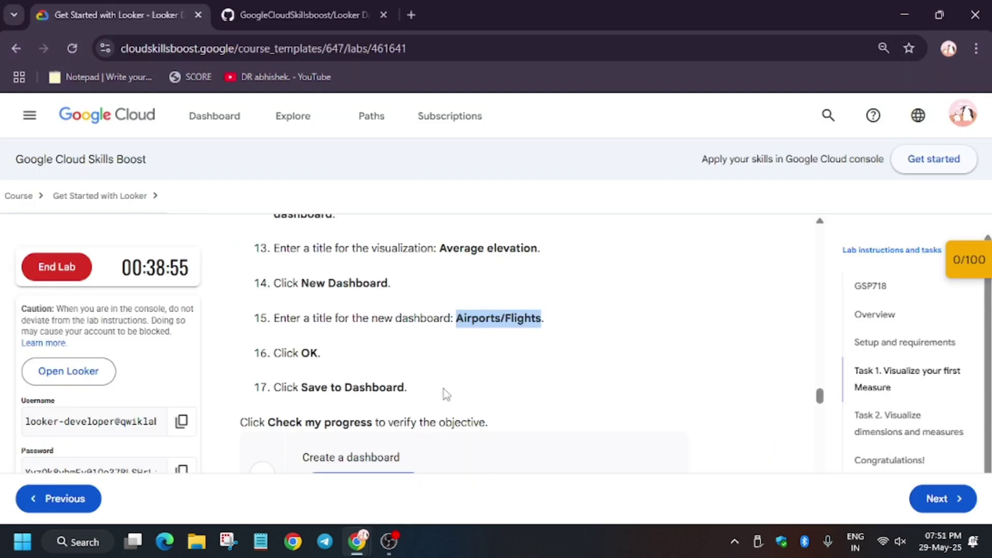
pyautogui.scroll(-2, 353, 352)
pyautogui.click(358, 342)
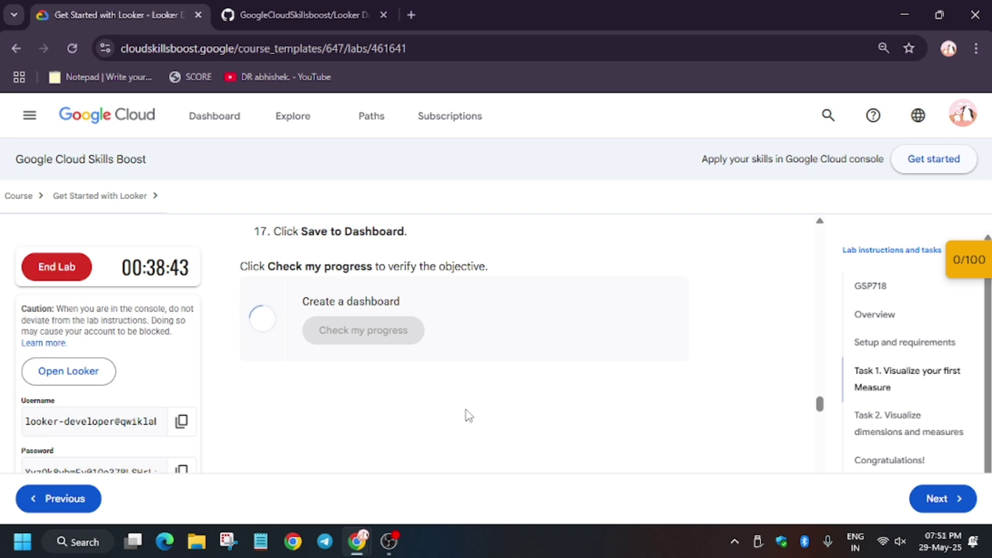
pyautogui.scroll(-4, 466, 414)
pyautogui.scroll(3, 465, 414)
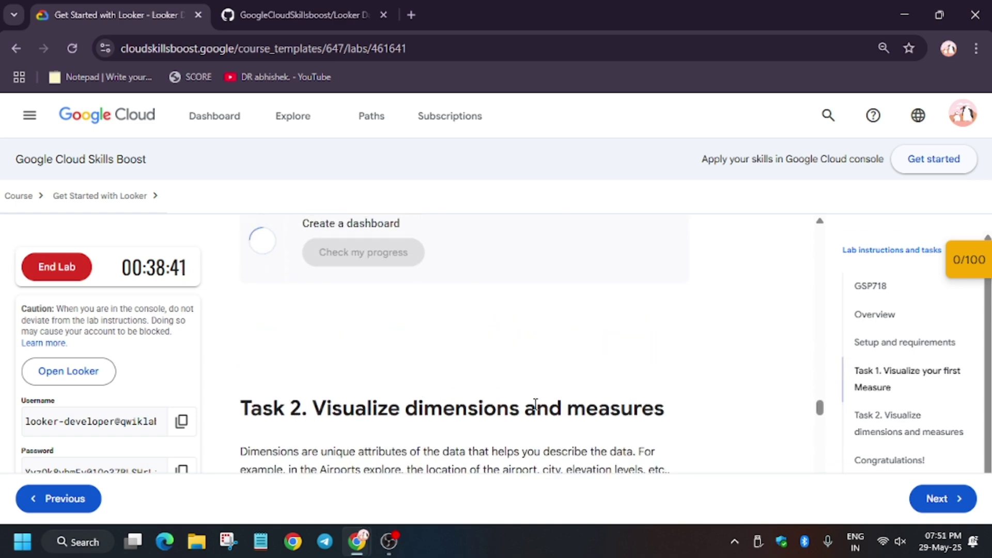
pyautogui.scroll(1, 534, 408)
pyautogui.scroll(-1, 534, 409)
pyautogui.scroll(-3, 523, 411)
pyautogui.hotkey('alt', 'Tab')
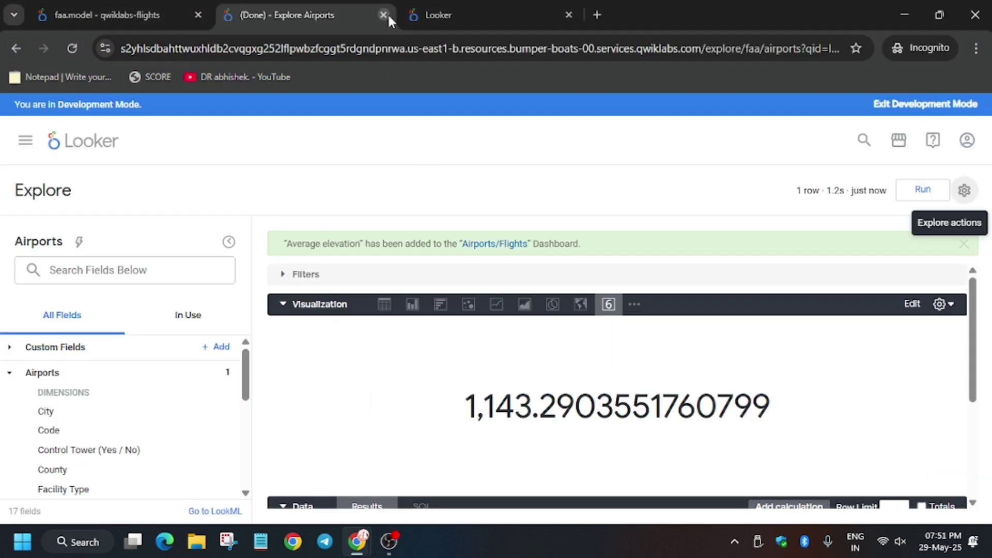
# Open the FAA Airports explore and run the DrAbhishek Task 2 quick-start query.
pyautogui.click(384, 13)
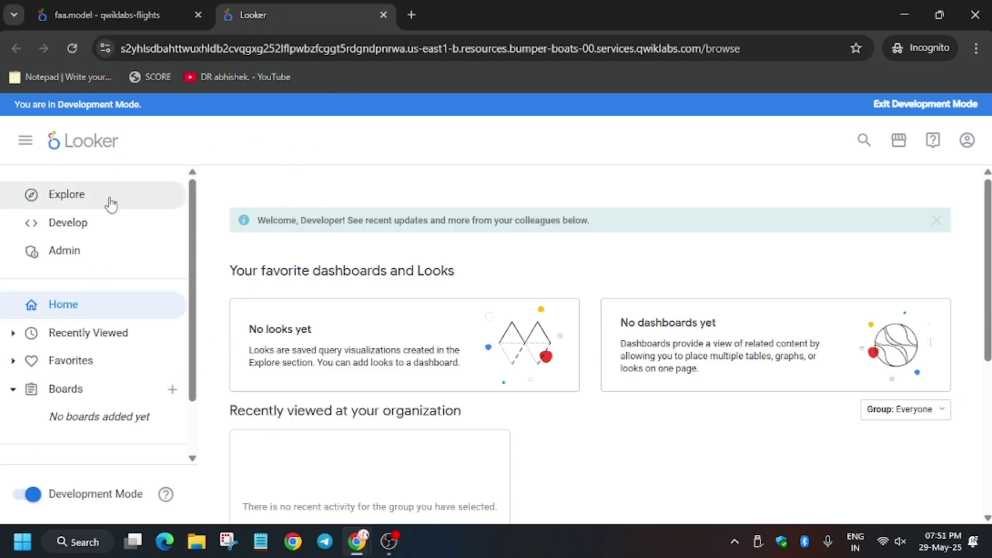
pyautogui.click(114, 201)
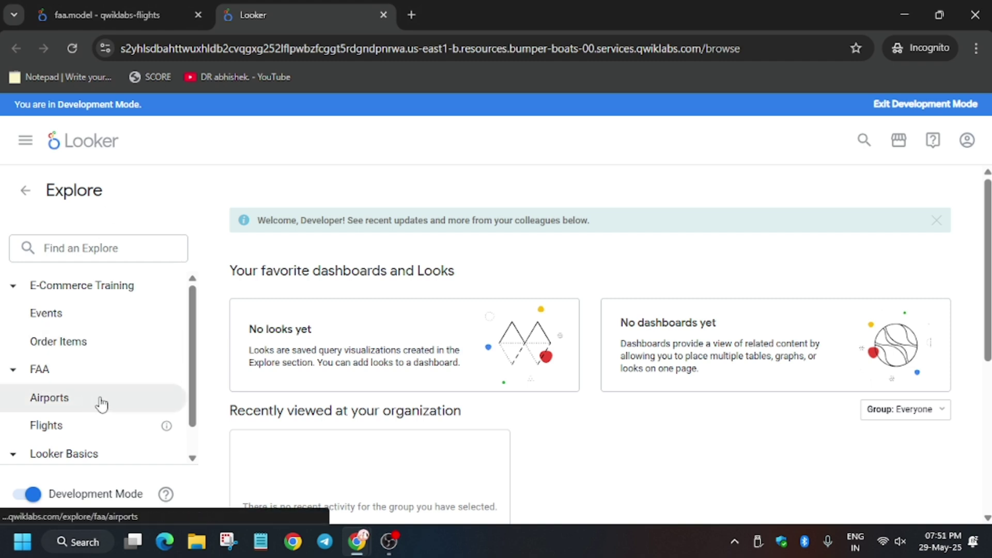
pyautogui.click(67, 406)
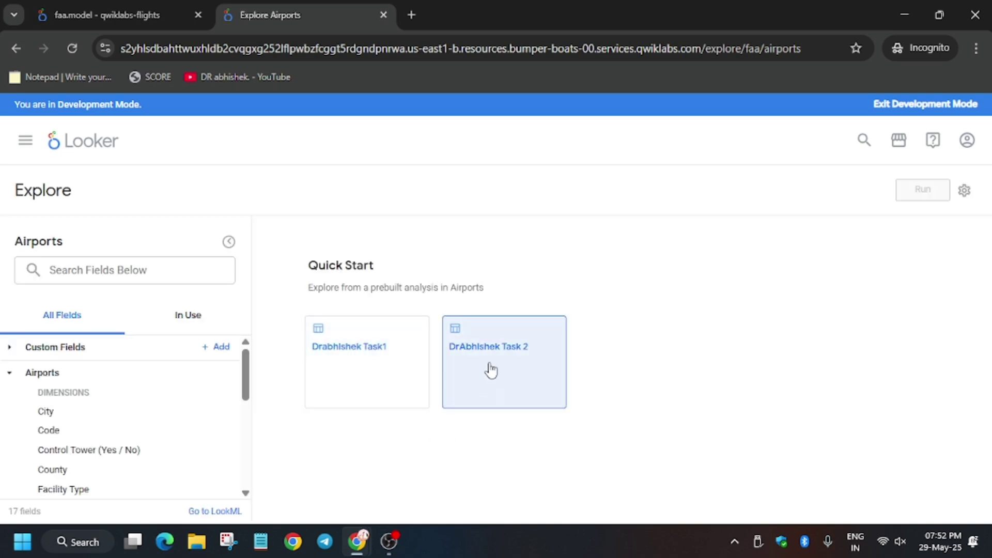
pyautogui.click(490, 370)
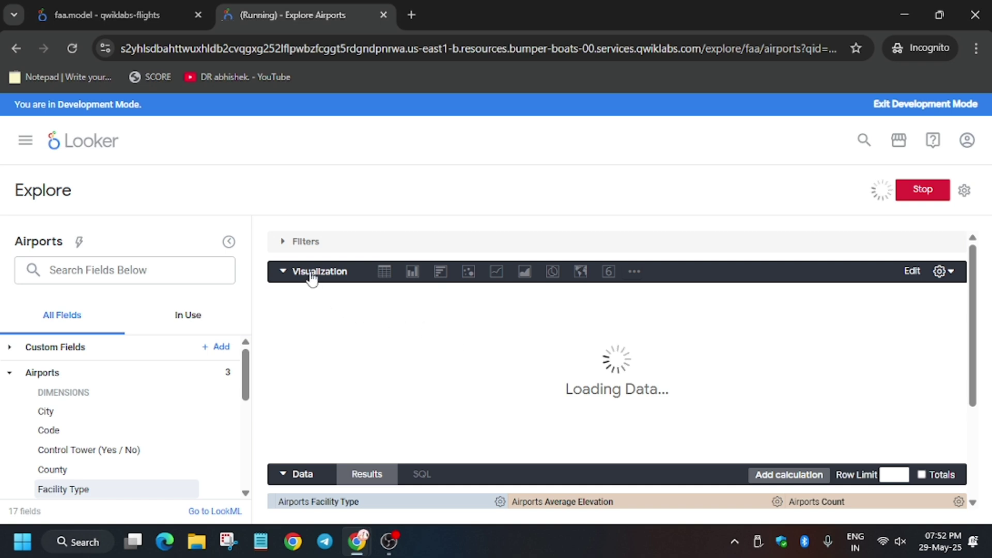
# Switch the Task 2 results to a bar chart and rerun with a row limit of 5.
pyautogui.click(432, 284)
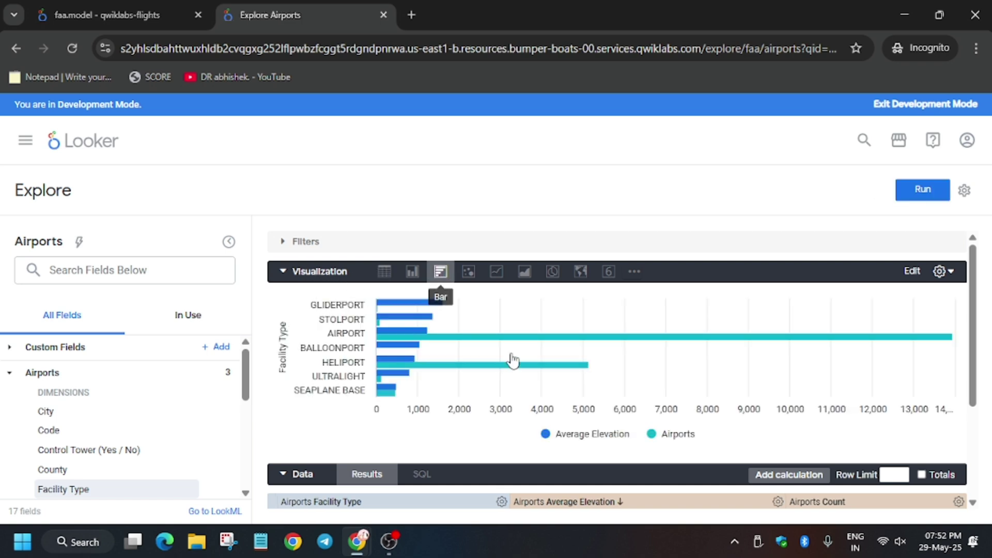
pyautogui.click(893, 471)
pyautogui.write('5')
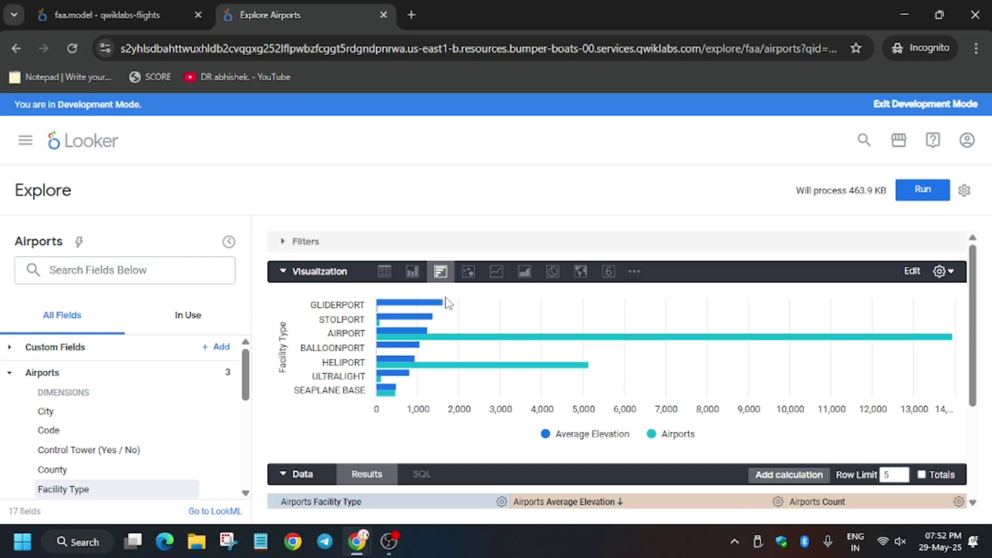
pyautogui.click(916, 195)
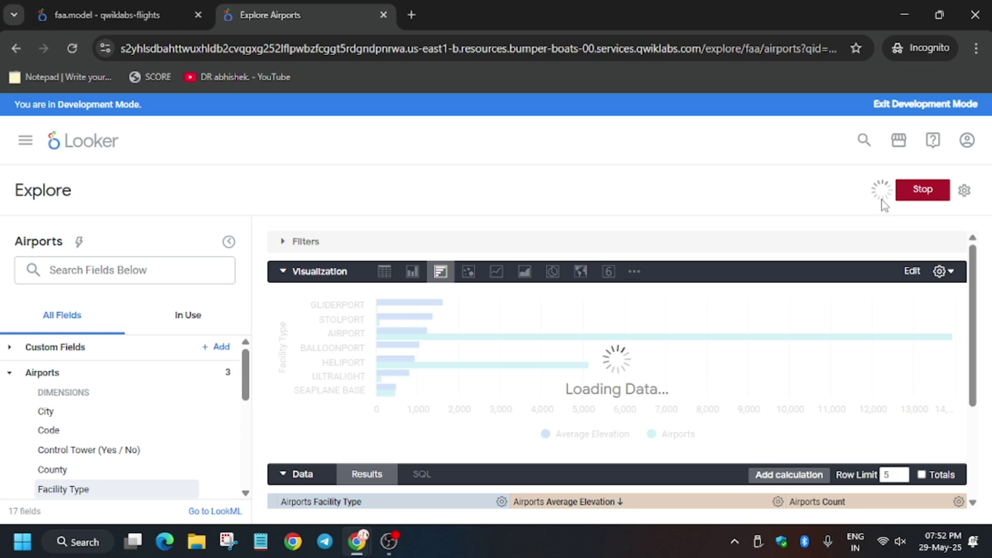
pyautogui.click(964, 190)
# Save the chart to Airports/Flights as 'Average elevation by facility type', then check lab progress.
pyautogui.click(704, 264)
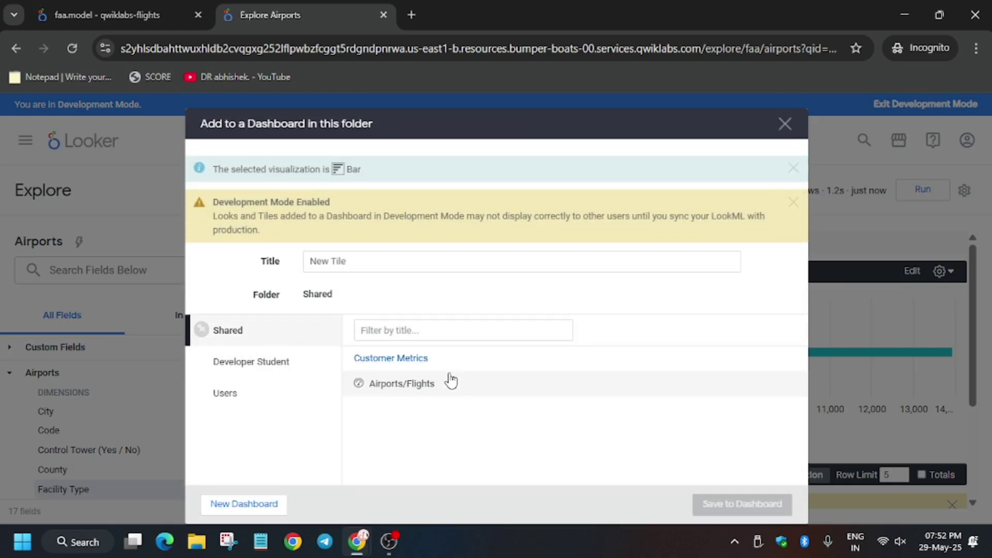
pyautogui.click(399, 384)
pyautogui.hotkey('alt', 'Tab')
pyautogui.scroll(-5, 422, 384)
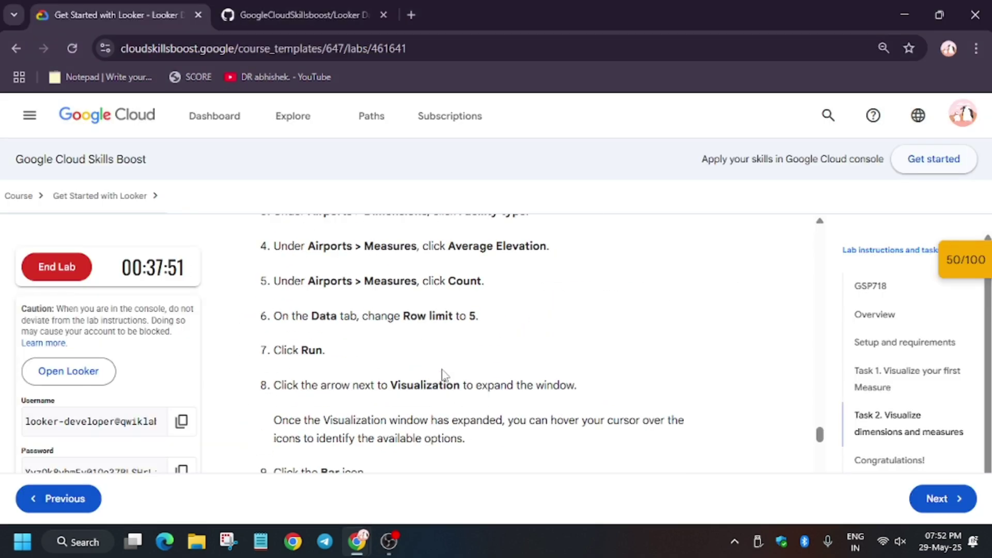
pyautogui.scroll(-3, 442, 377)
pyautogui.scroll(-3, 444, 376)
pyautogui.scroll(-3, 444, 375)
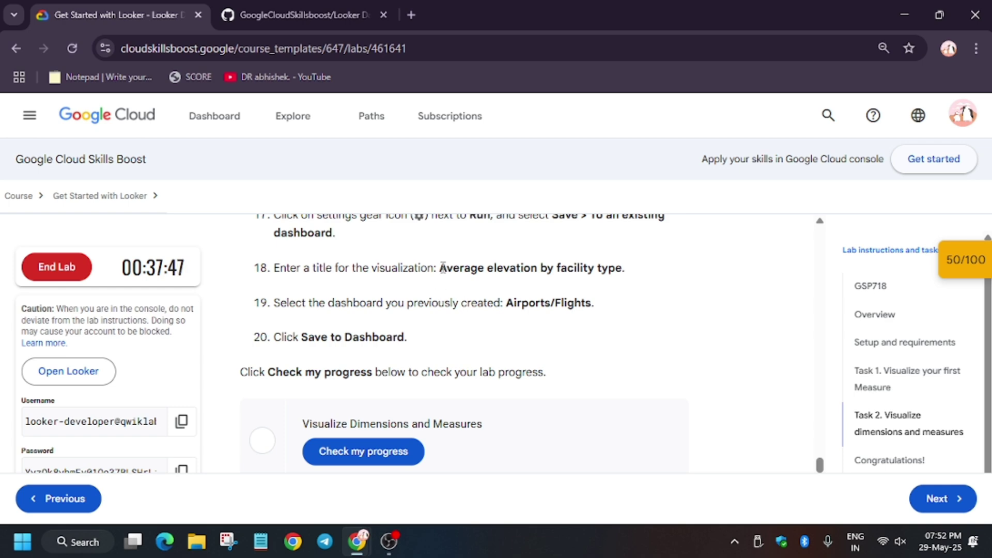
pyautogui.moveTo(449, 266); pyautogui.dragTo(625, 270)
pyautogui.hotkey('ctrl', 'c')
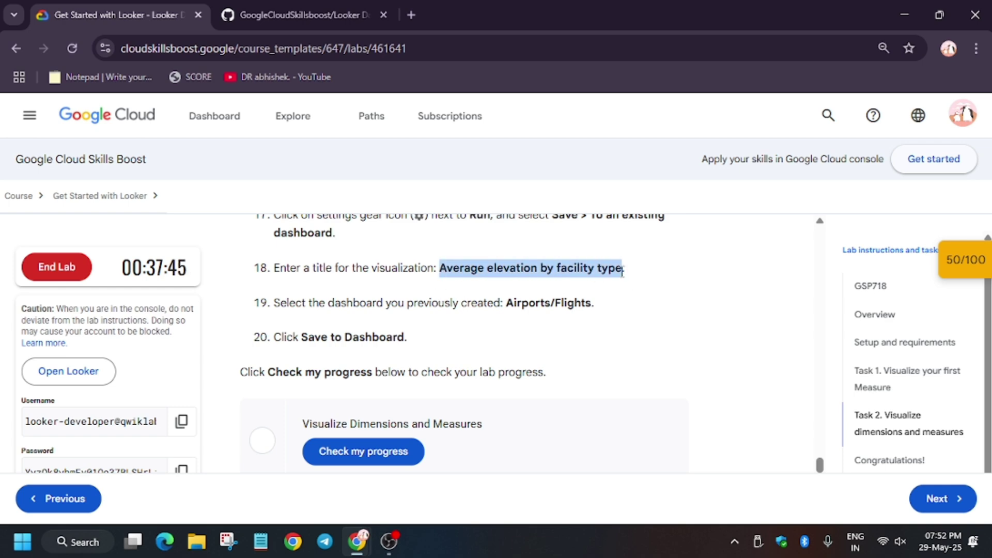
pyautogui.hotkey('alt', 'Tab')
pyautogui.click(494, 262)
pyautogui.hotkey('ctrl', 'v')
pyautogui.click(738, 503)
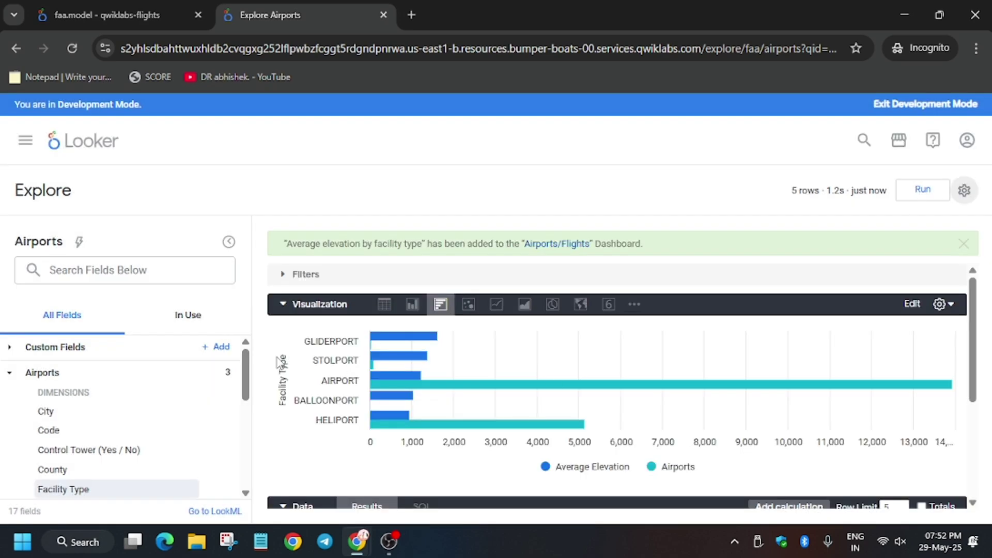
pyautogui.hotkey('alt', 'Tab')
pyautogui.scroll(-1, 354, 361)
pyautogui.click(362, 375)
pyautogui.scroll(-2, 367, 383)
pyautogui.scroll(3, 367, 383)
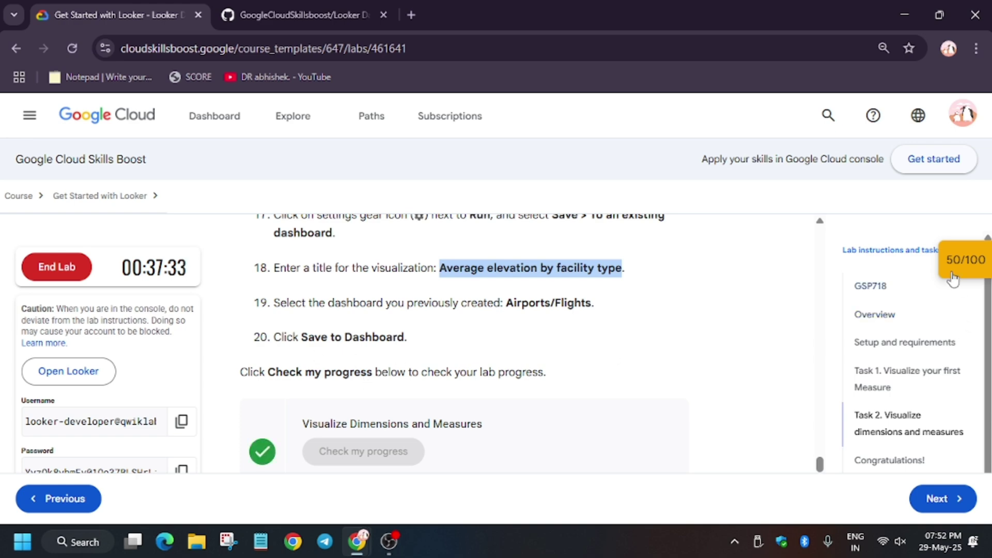
# Rerun the checkpoint assessments, select the GSP718 lab title and reload the lab page.
pyautogui.click(966, 259)
pyautogui.click(911, 356)
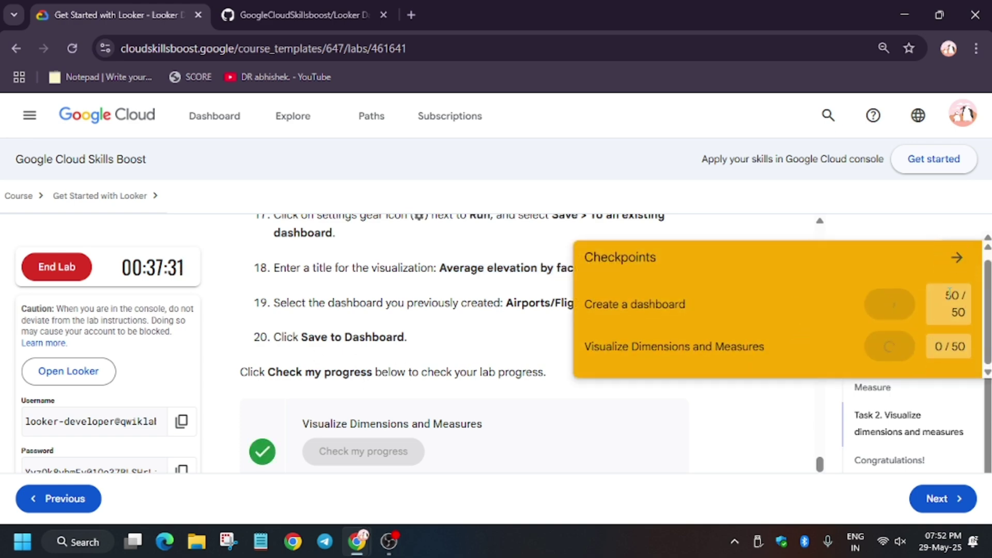
pyautogui.click(956, 263)
pyautogui.click(860, 289)
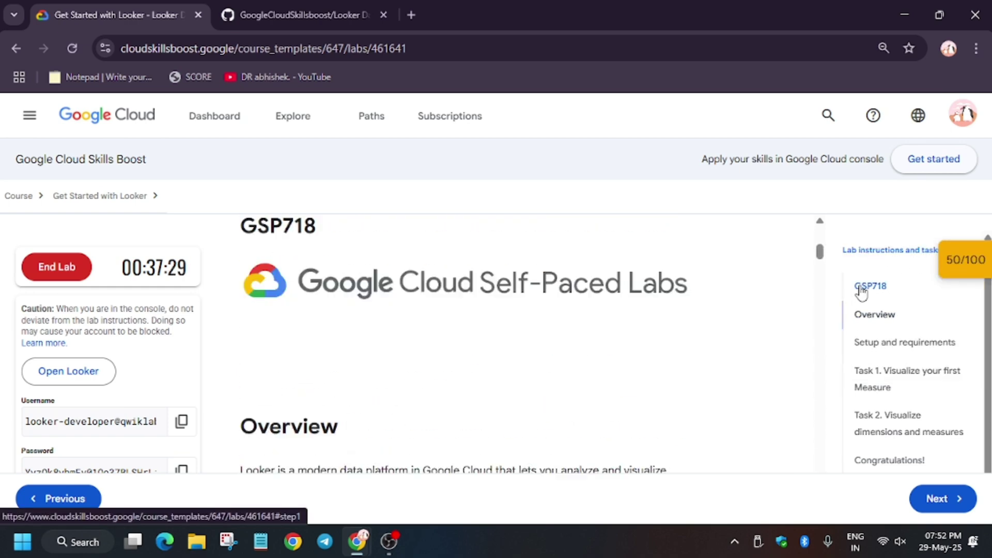
pyautogui.doubleClick(372, 265)
pyautogui.tripleClick(374, 264)
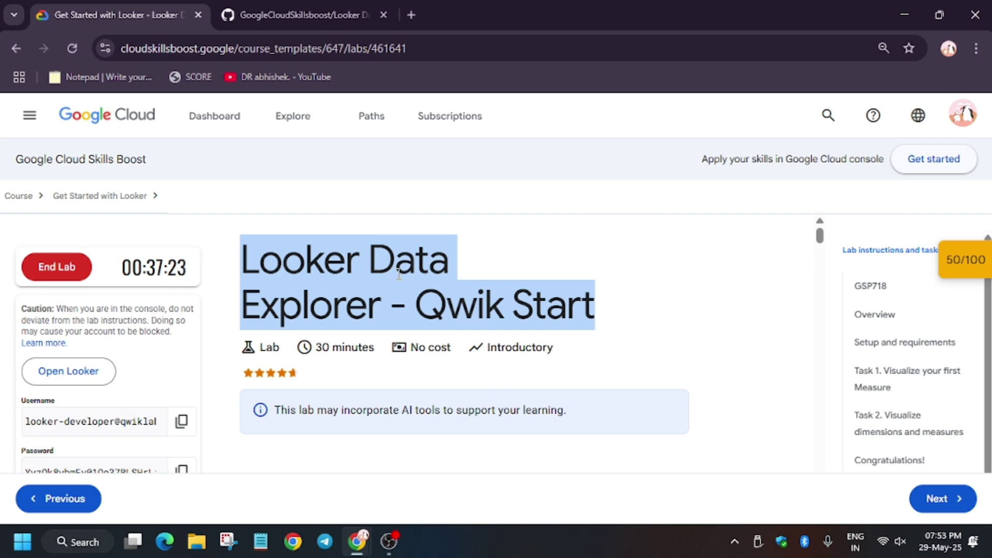
pyautogui.click(73, 45)
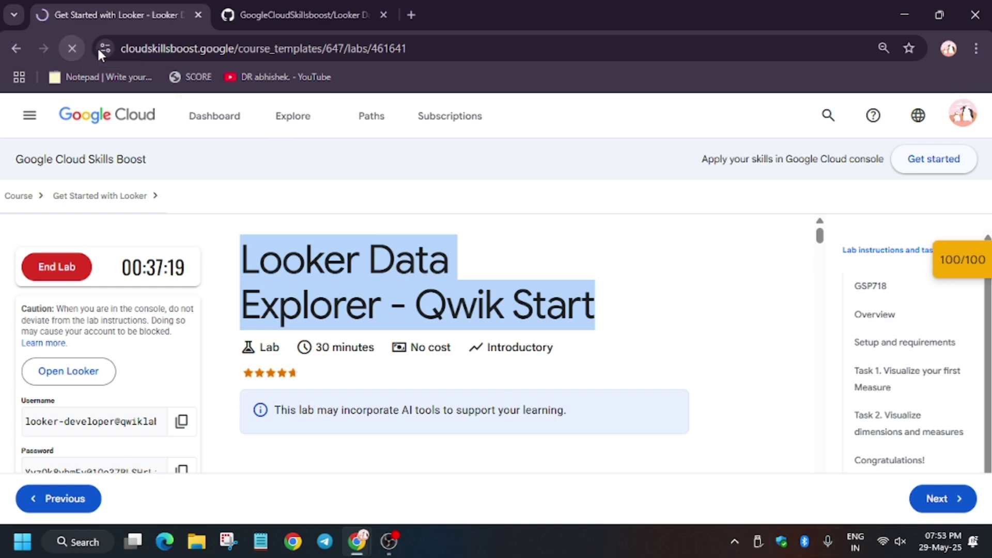